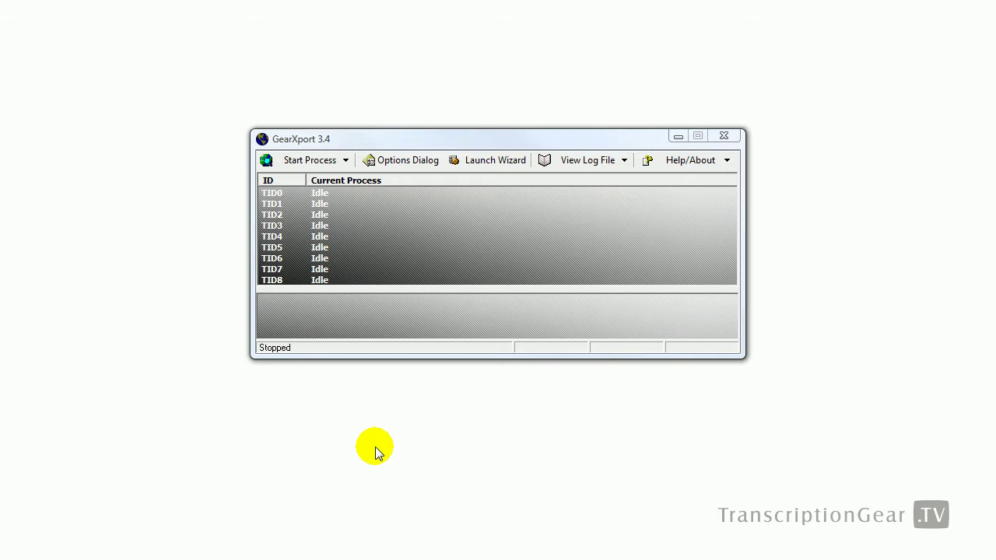
Step: Leave Start Process unchanged and launch the wizard's GXWizard Rule View with an empty rules list
{"action": "left_click", "coordinate": [346, 161]}
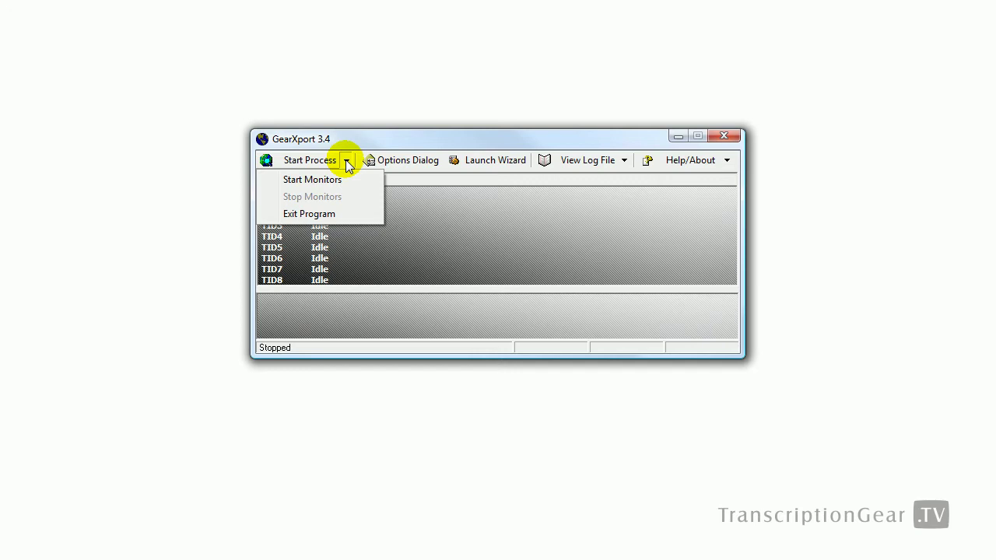
{"action": "left_click", "coordinate": [347, 161]}
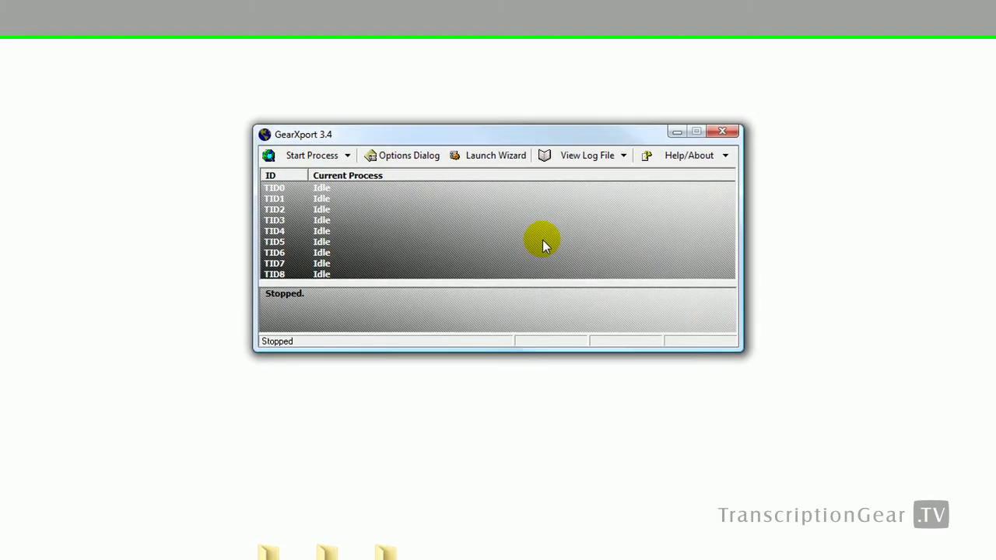
{"action": "left_click", "coordinate": [503, 165]}
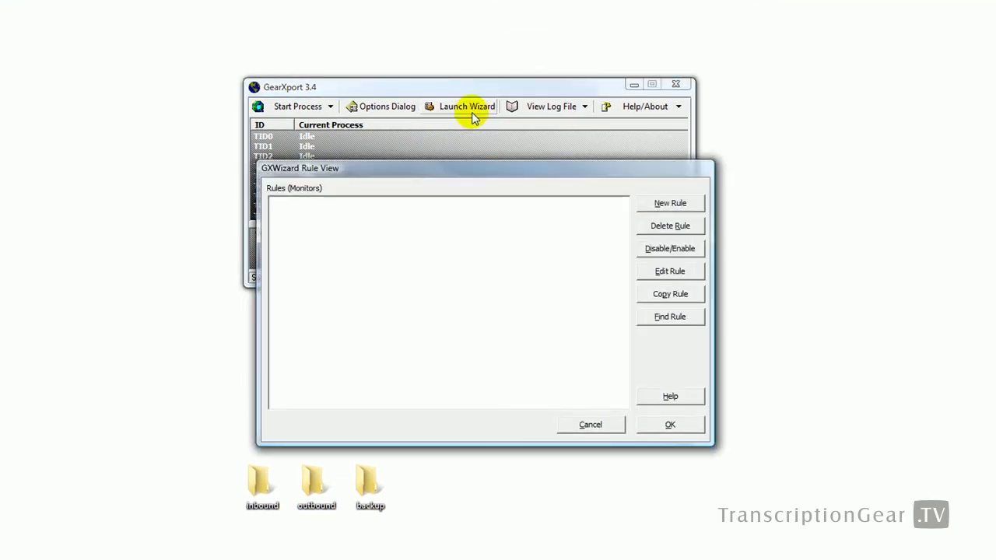
Step: Create a new rule named 'inbound - unencrypted' with FTP Site as its monitor type
{"action": "left_click", "coordinate": [660, 205]}
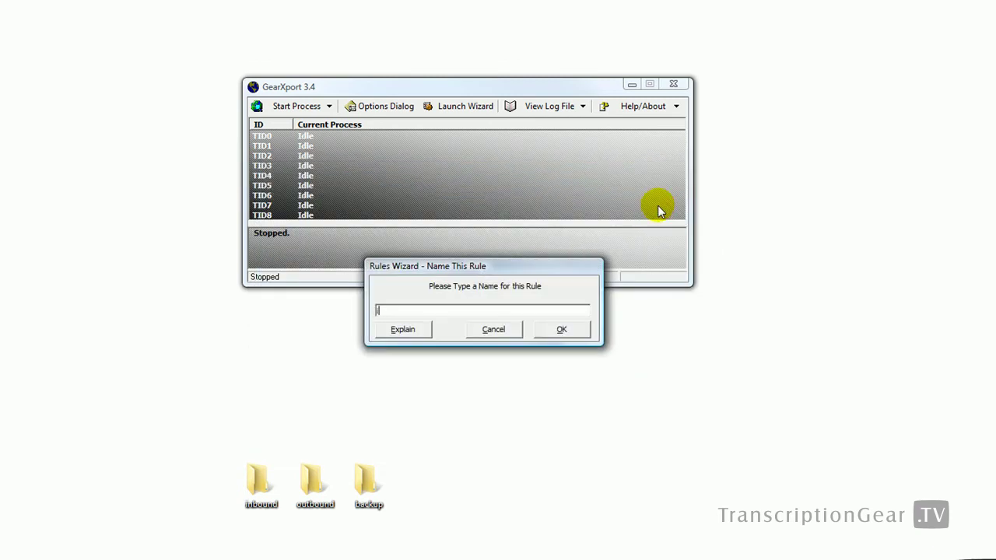
{"action": "type", "text": "inbound - unencrypted"}
{"action": "key", "text": "Return"}
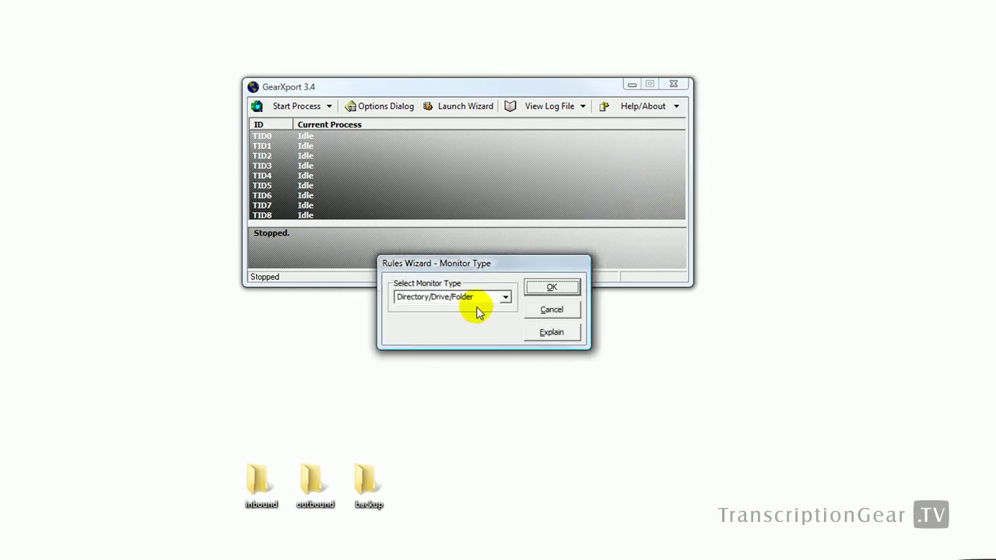
{"action": "left_click", "coordinate": [505, 296]}
{"action": "left_click", "coordinate": [494, 320]}
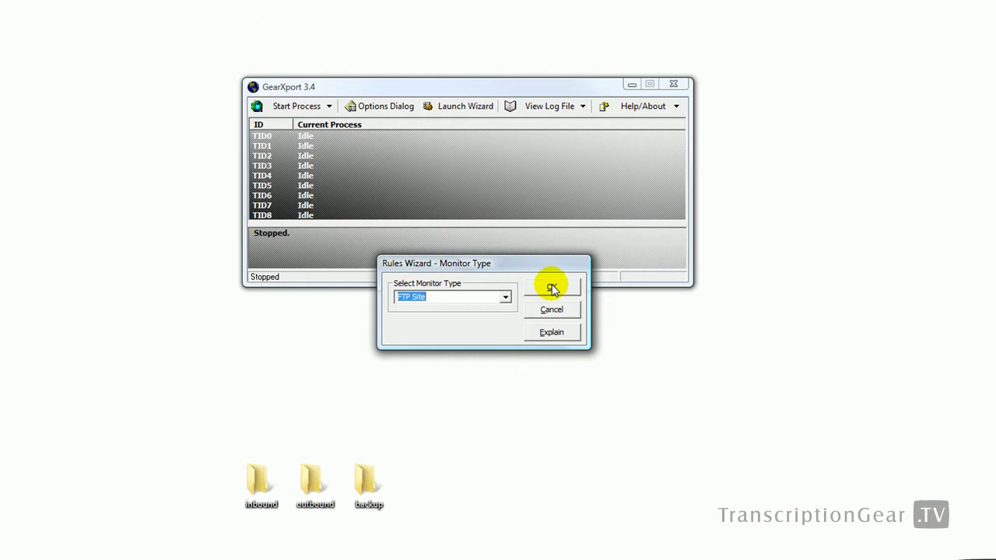
Step: Connect the rule to ftp.transcriptiongear.com with the account's user name, password and inbound directory path
{"action": "left_click", "coordinate": [552, 289]}
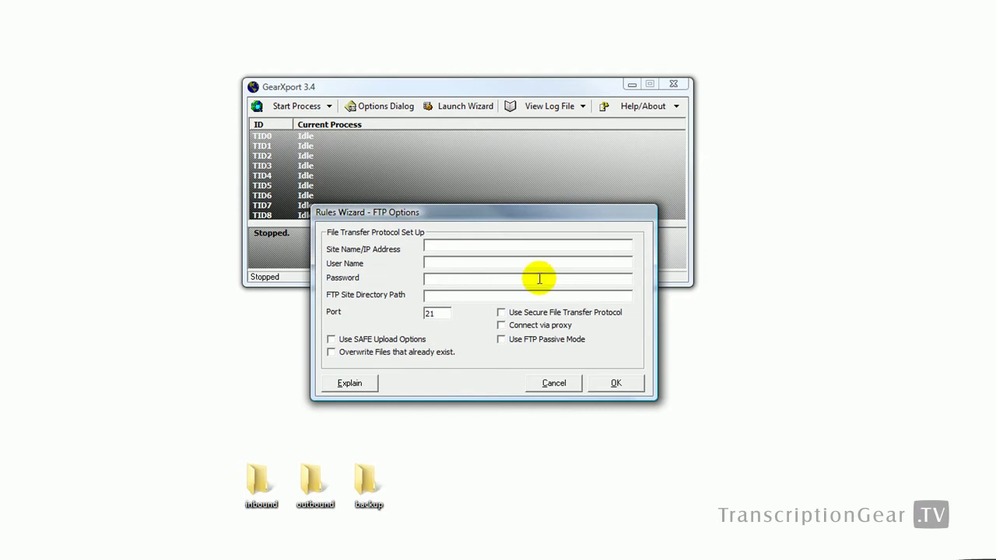
{"action": "type", "text": "ftp.trans"}
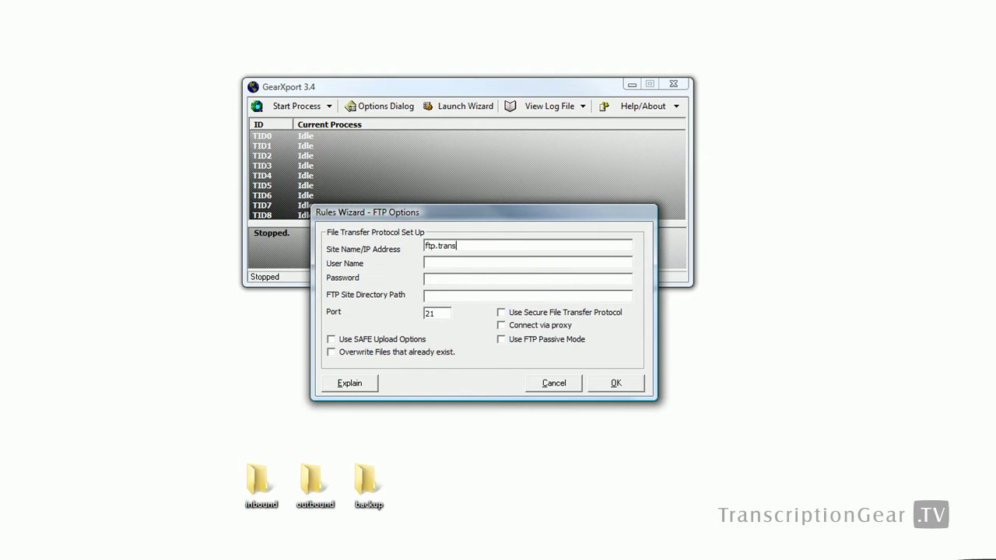
{"action": "type", "text": "criptiongear.com"}
{"action": "key", "text": "Tab"}
{"action": "type", "text": "m"}
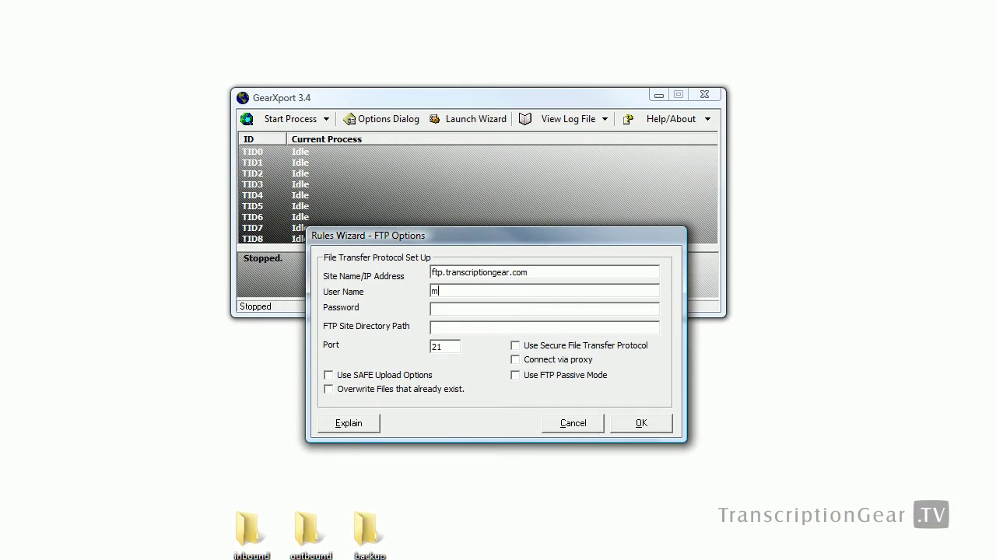
{"action": "type", "text": "attl@ftp1"}
{"action": "key", "text": "Tab"}
{"action": "type", "text": "*****"}
{"action": "key", "text": "Tab"}
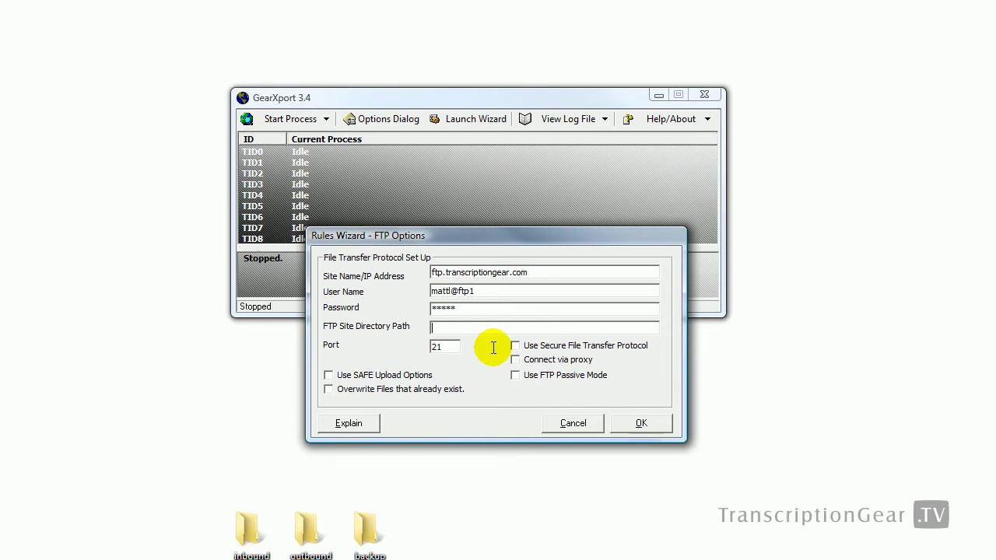
{"action": "left_click", "coordinate": [472, 330]}
{"action": "type", "text": "/users/mattl/inbound/"}
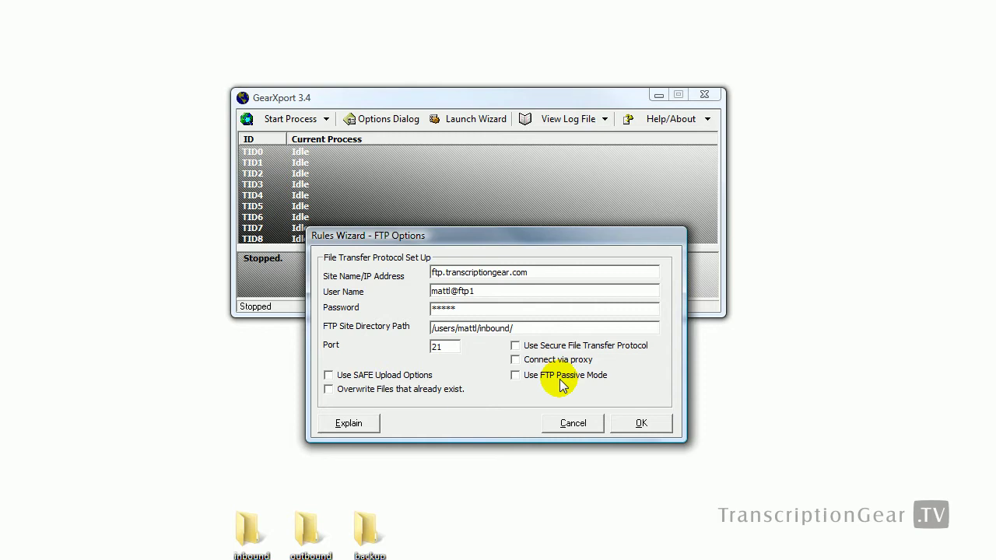
{"action": "left_click", "coordinate": [638, 423]}
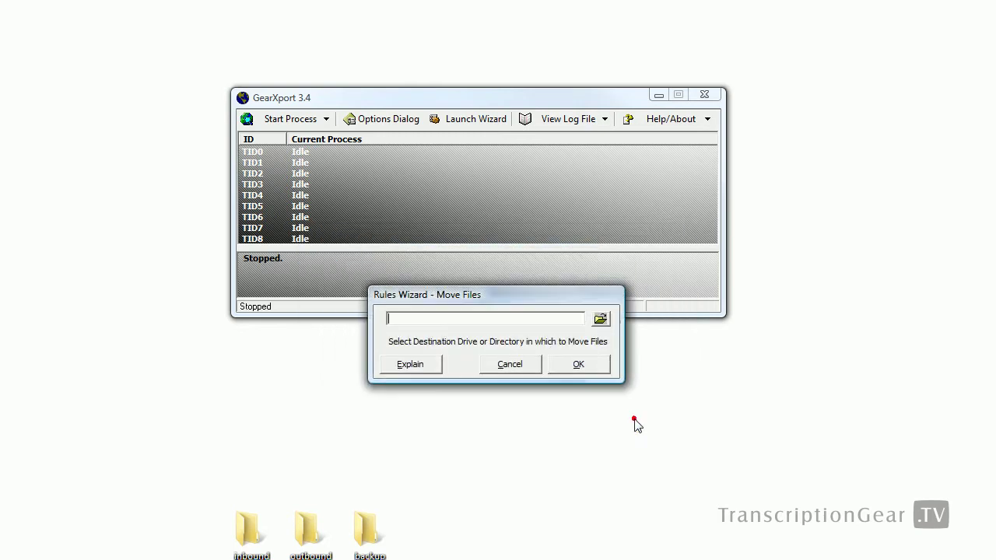
Step: Set the rule's Move Files destination to the Desktop inbound folder
{"action": "left_click", "coordinate": [601, 321]}
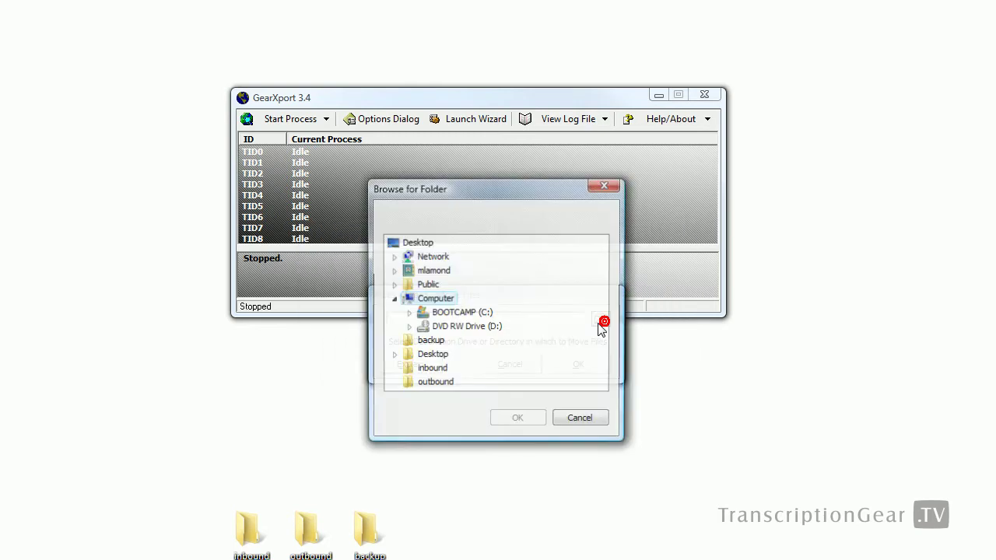
{"action": "left_click", "coordinate": [427, 369]}
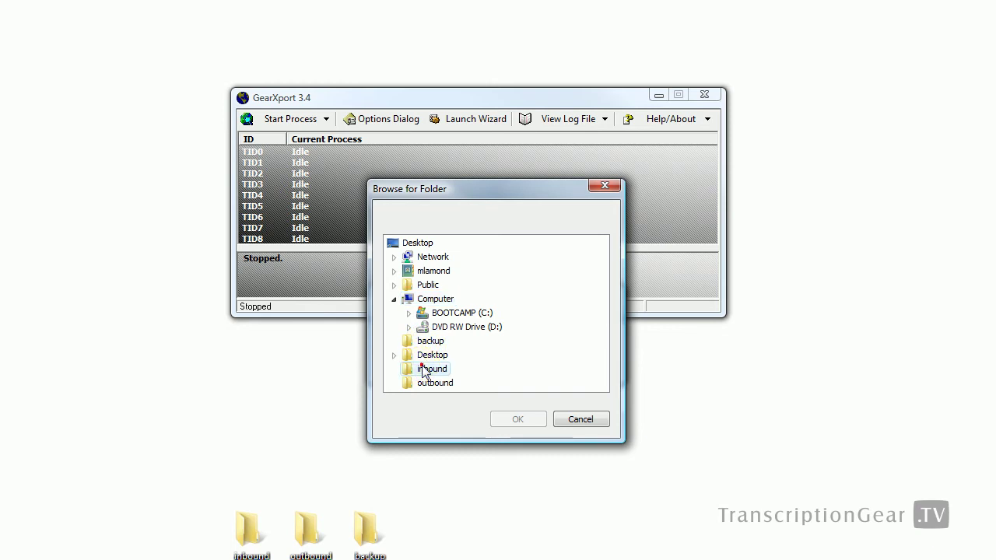
{"action": "left_click", "coordinate": [513, 414]}
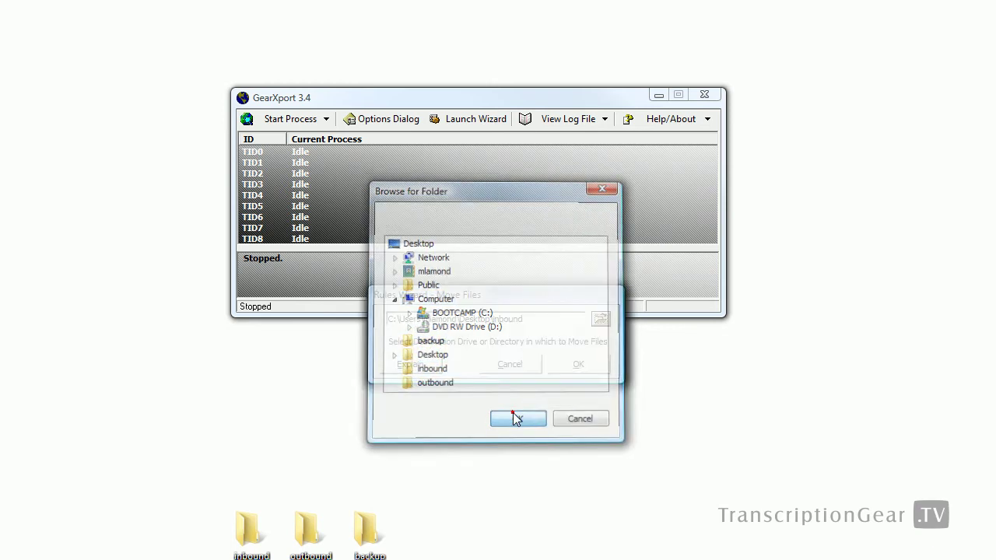
{"action": "left_click", "coordinate": [577, 365]}
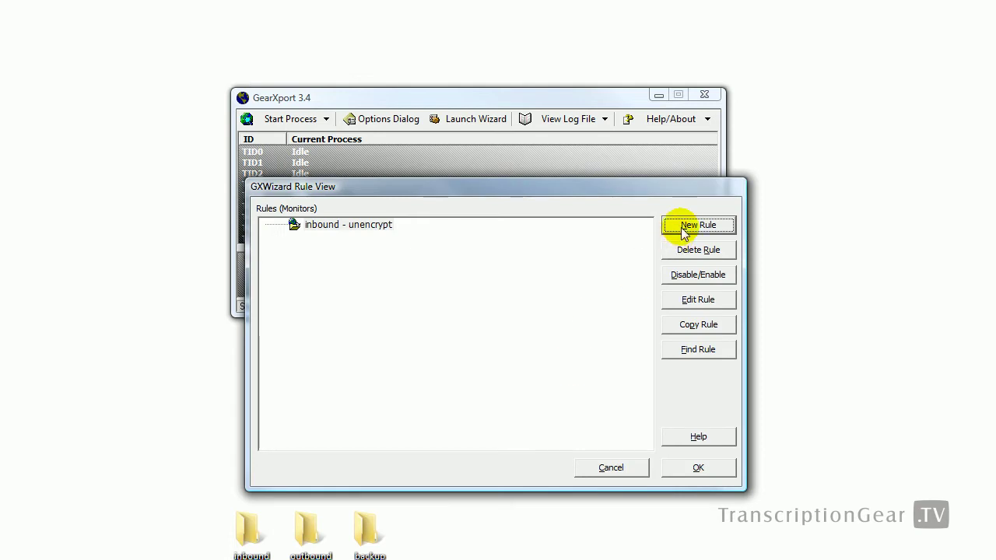
Step: Create another new rule named 'outbound - encrypt'
{"action": "left_click", "coordinate": [685, 227]}
{"action": "left_click", "coordinate": [511, 346]}
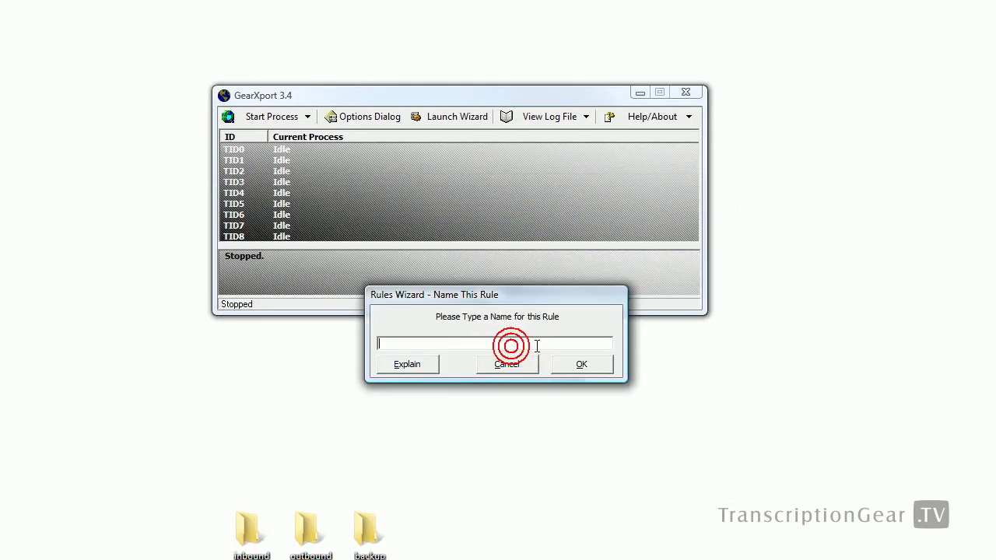
{"action": "type", "text": "out"}
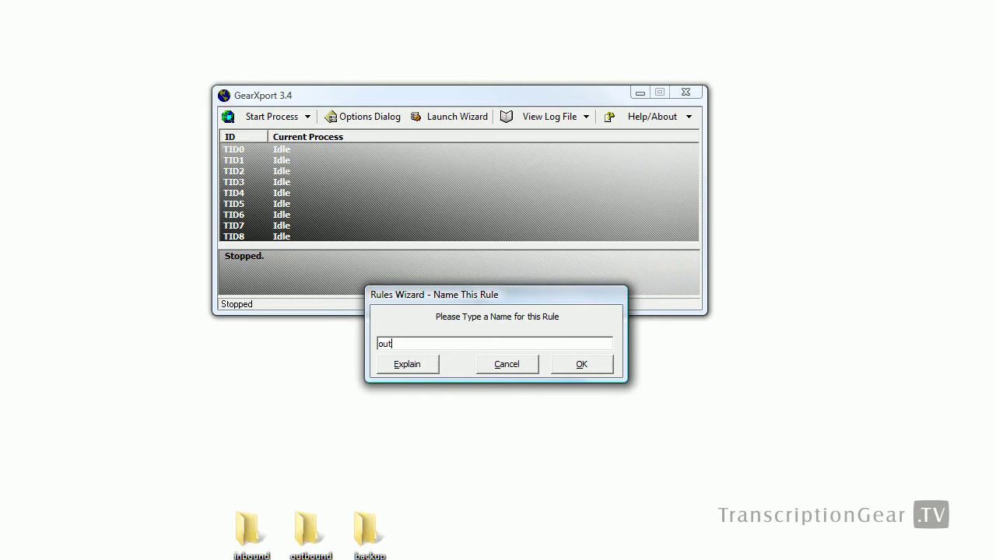
{"action": "type", "text": "bound - encrypt"}
{"action": "key", "text": "Return"}
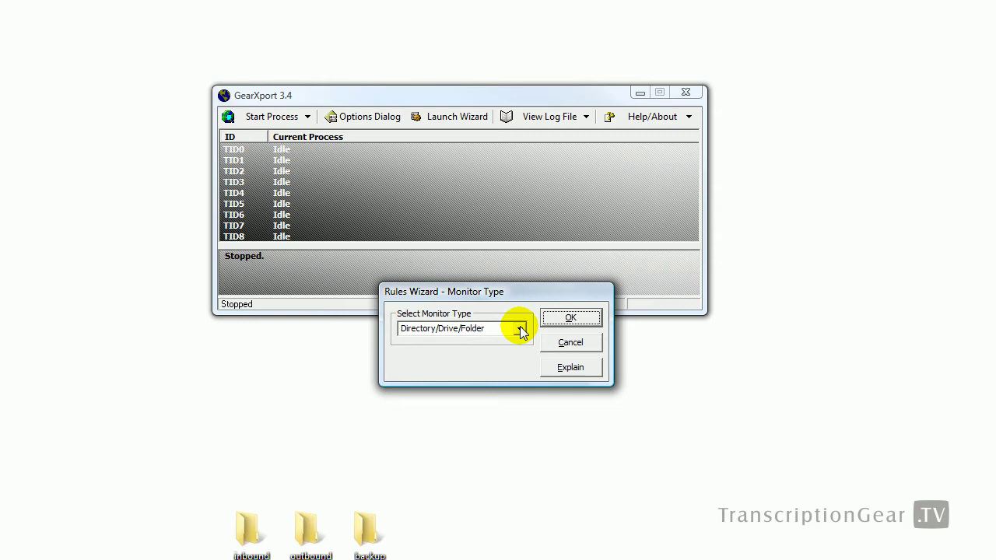
Step: Keep Directory/Drive/Folder monitoring and set the Desktop outbound folder as the monitor directory
{"action": "left_click", "coordinate": [563, 319]}
{"action": "left_click", "coordinate": [596, 318]}
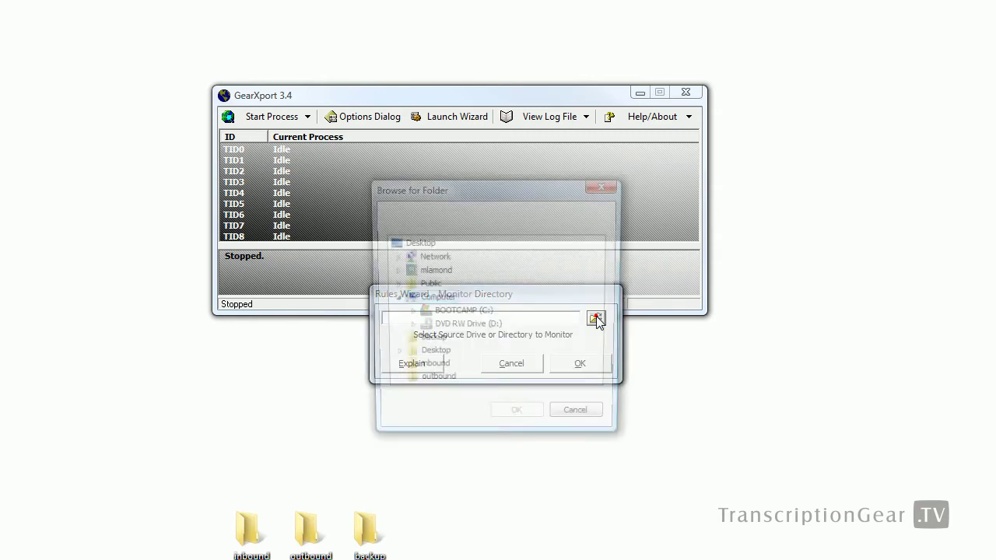
{"action": "left_click", "coordinate": [393, 299]}
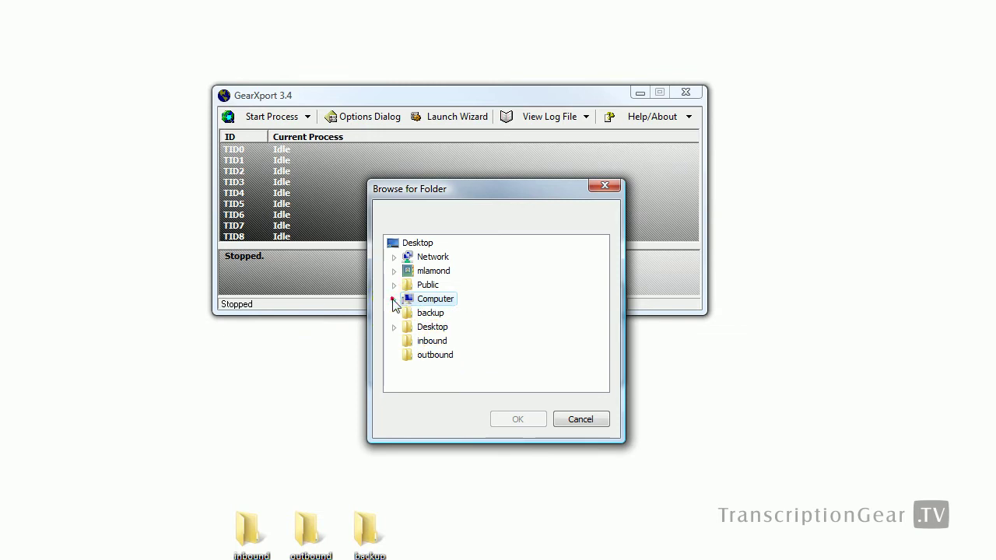
{"action": "left_click", "coordinate": [430, 355]}
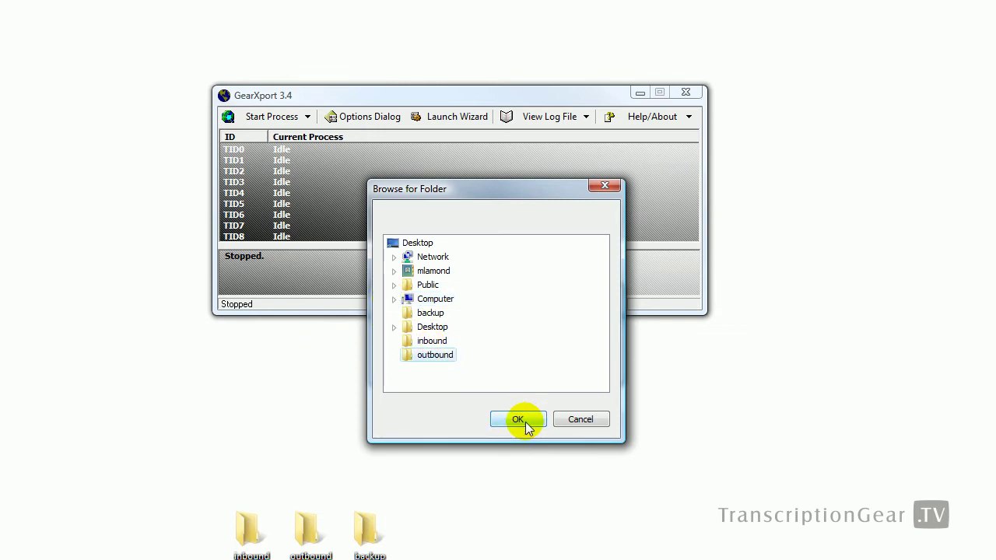
{"action": "left_click", "coordinate": [526, 421]}
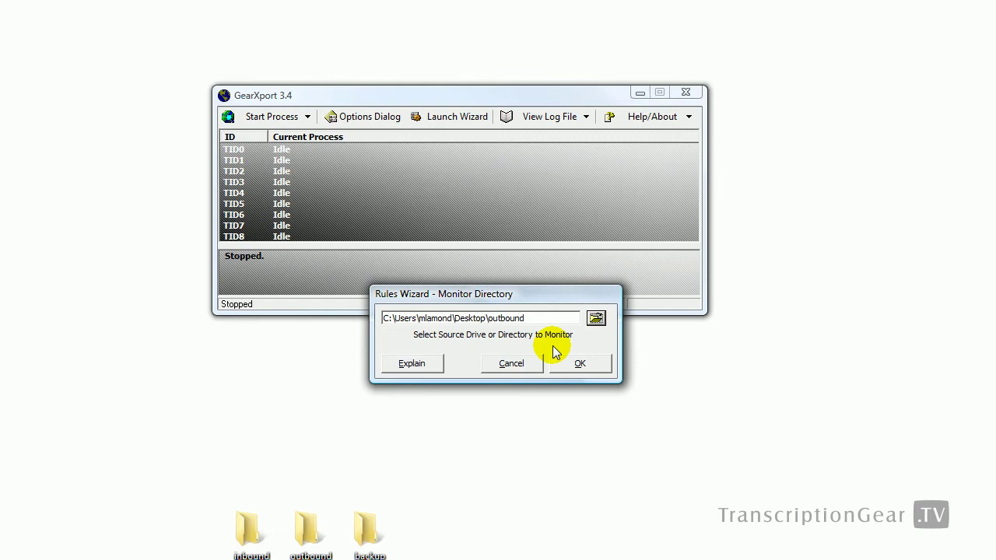
{"action": "left_click", "coordinate": [578, 365]}
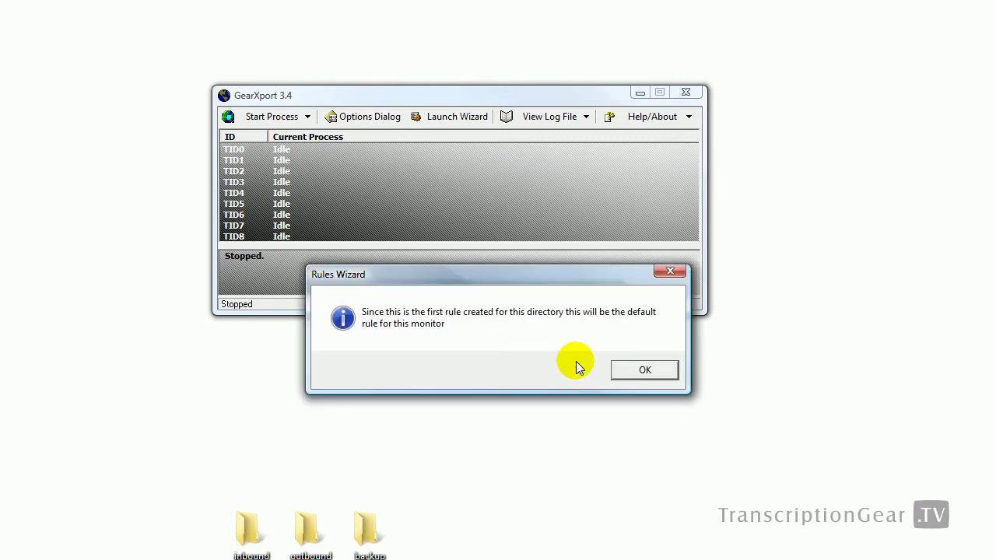
Step: Acknowledge the default-rule notice and make the rule match All Files instead of a days pattern
{"action": "left_click", "coordinate": [630, 370]}
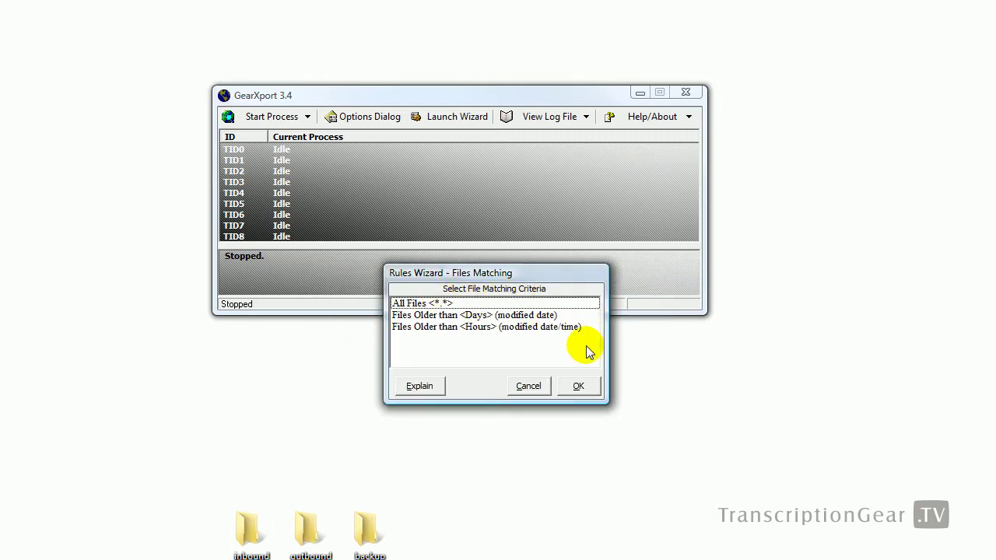
{"action": "left_click", "coordinate": [579, 304]}
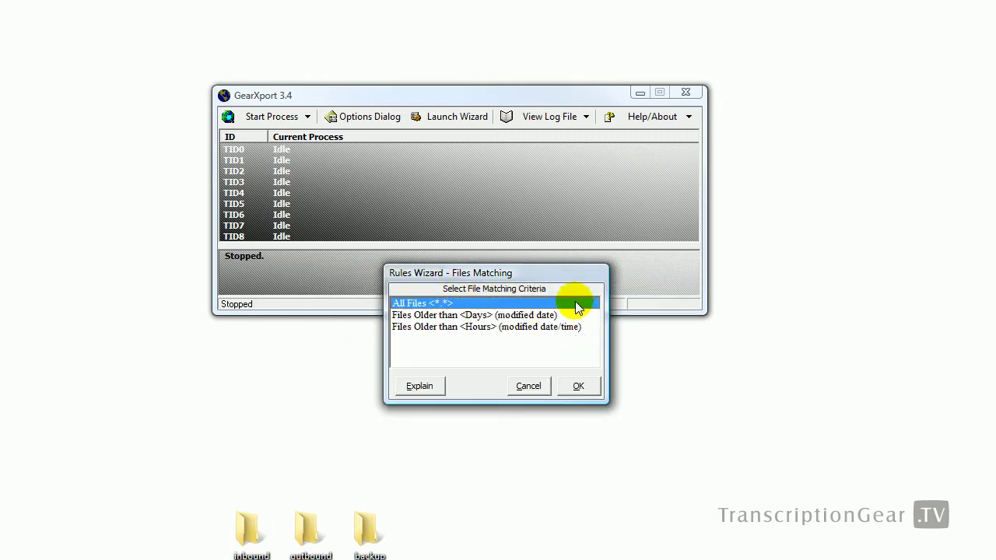
{"action": "double_click", "coordinate": [575, 315]}
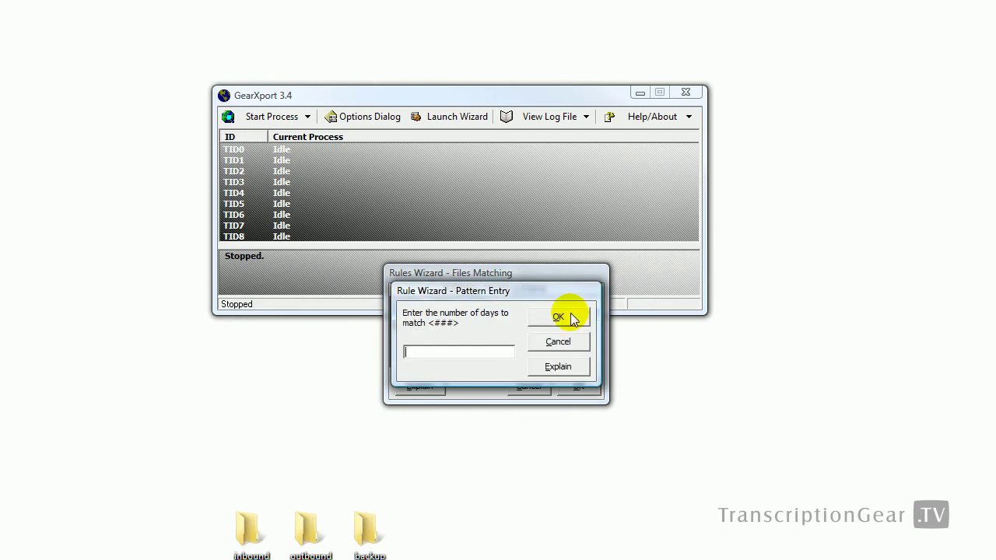
{"action": "left_click", "coordinate": [558, 341]}
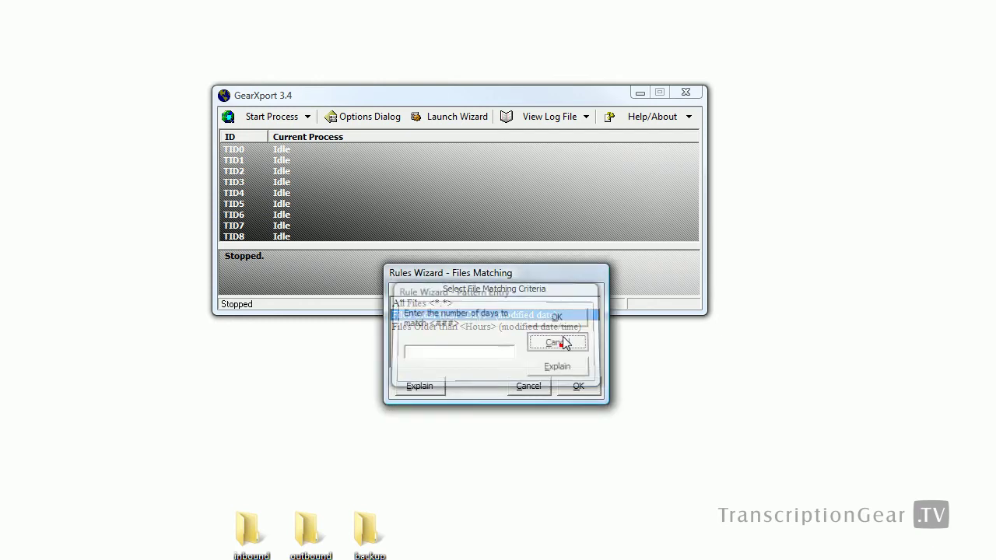
{"action": "left_click", "coordinate": [562, 302]}
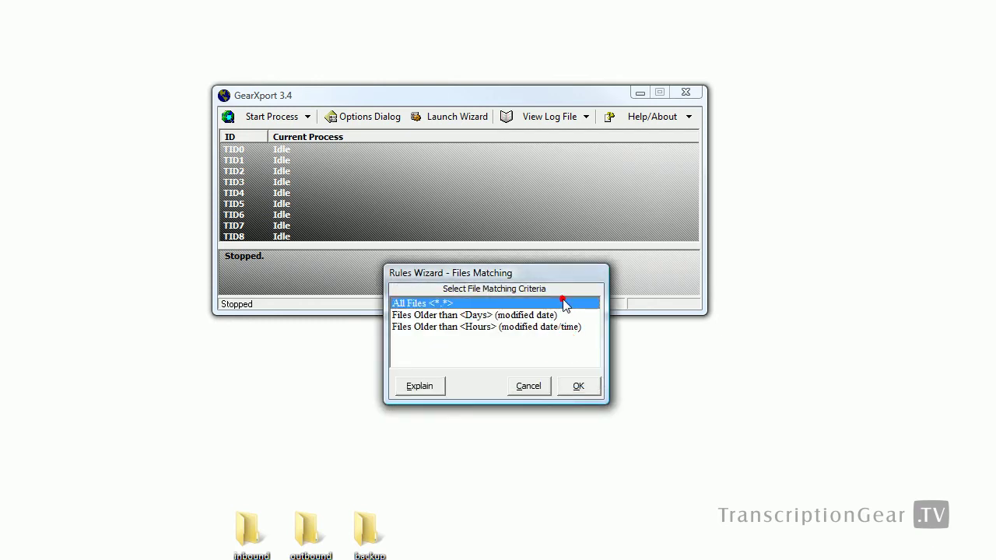
{"action": "left_click", "coordinate": [579, 385]}
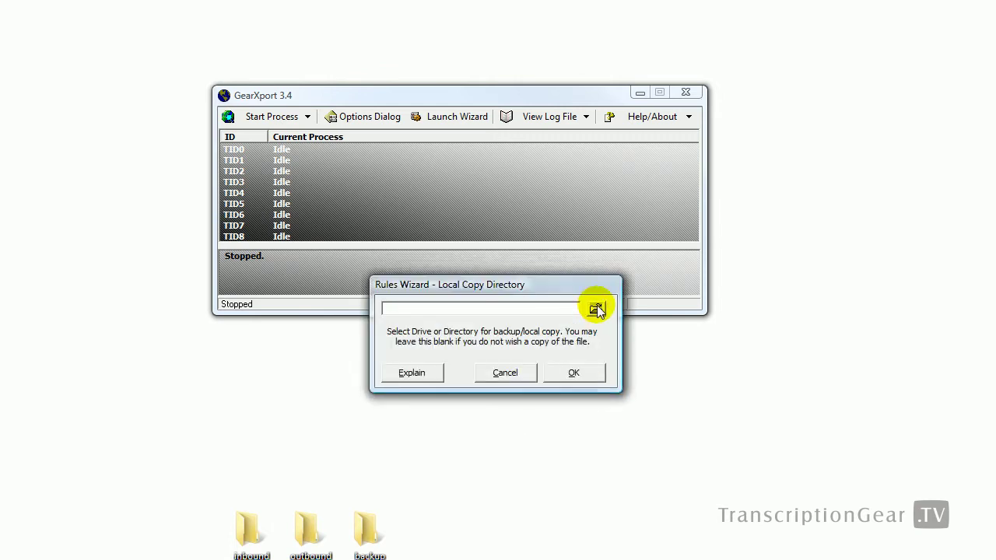
Step: Set the Local Copy Directory to the Desktop\backup folder
{"action": "left_click", "coordinate": [596, 310]}
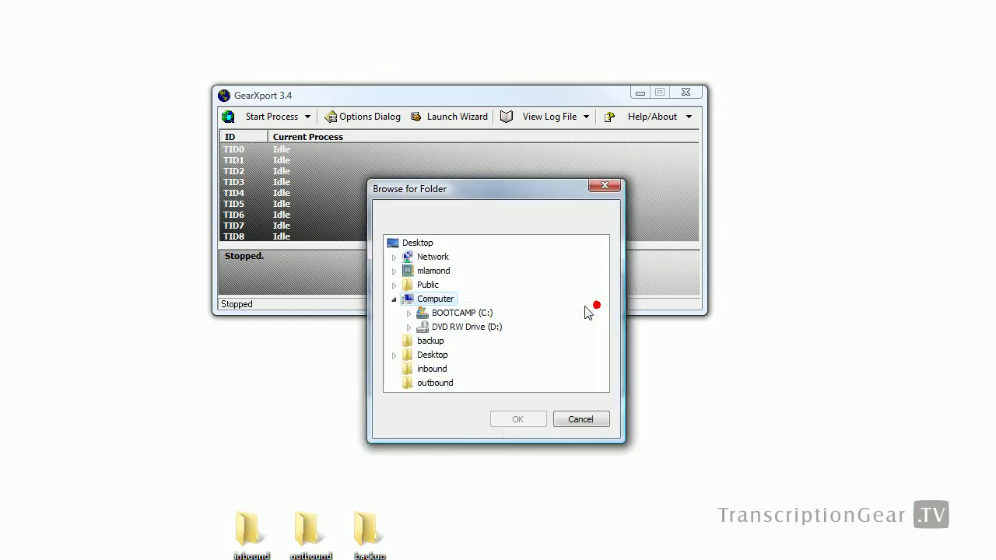
{"action": "left_click", "coordinate": [393, 299]}
{"action": "left_click", "coordinate": [430, 313]}
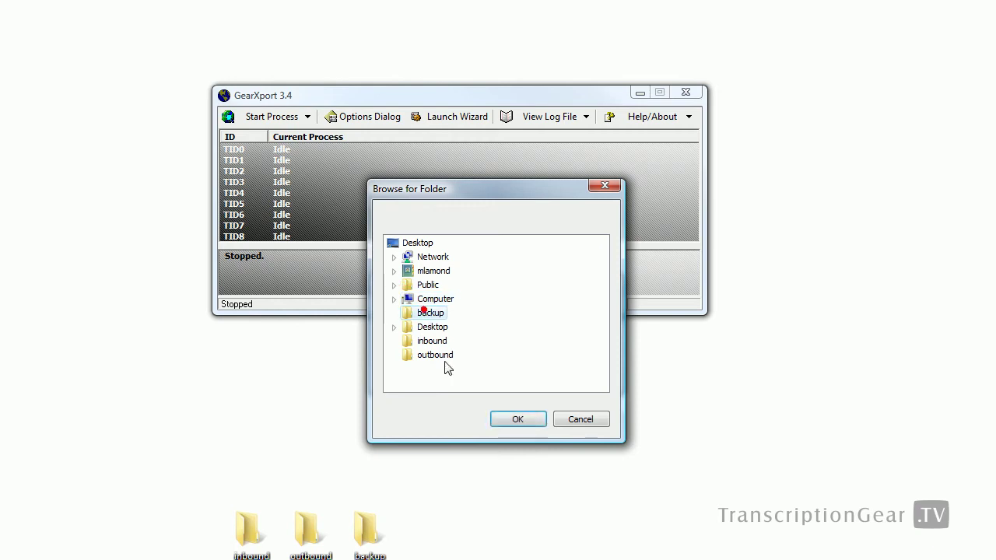
{"action": "left_click", "coordinate": [518, 418]}
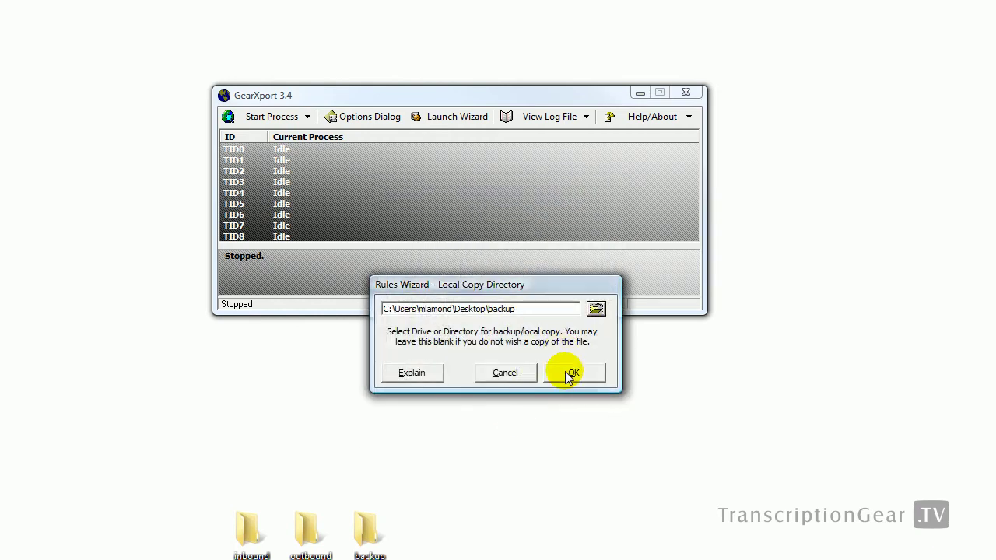
{"action": "left_click", "coordinate": [567, 374]}
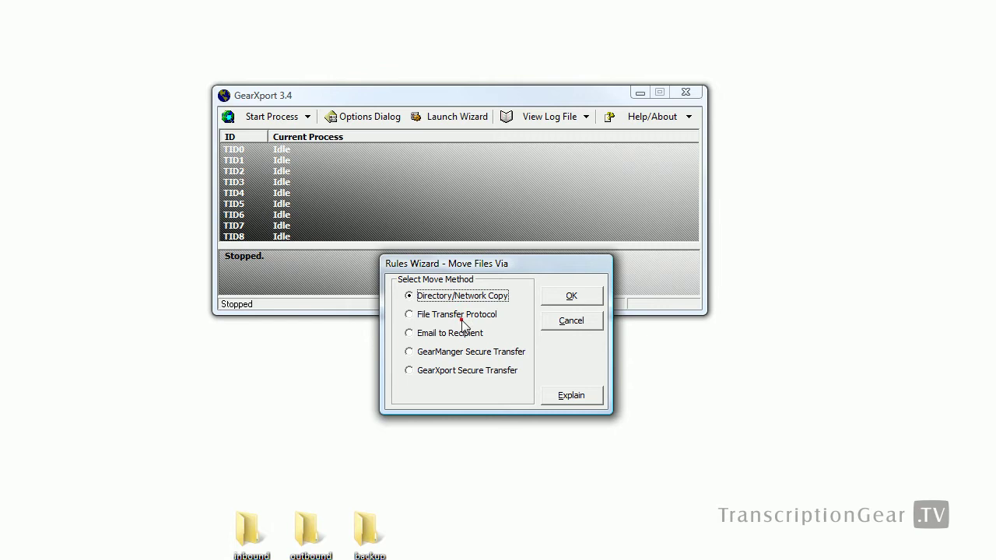
Step: Send files via File Transfer Protocol to ftp.transcriptiongear.com's outbound directory, then edit 'outbound - encrypt'
{"action": "left_click", "coordinate": [463, 315]}
{"action": "left_click", "coordinate": [570, 297]}
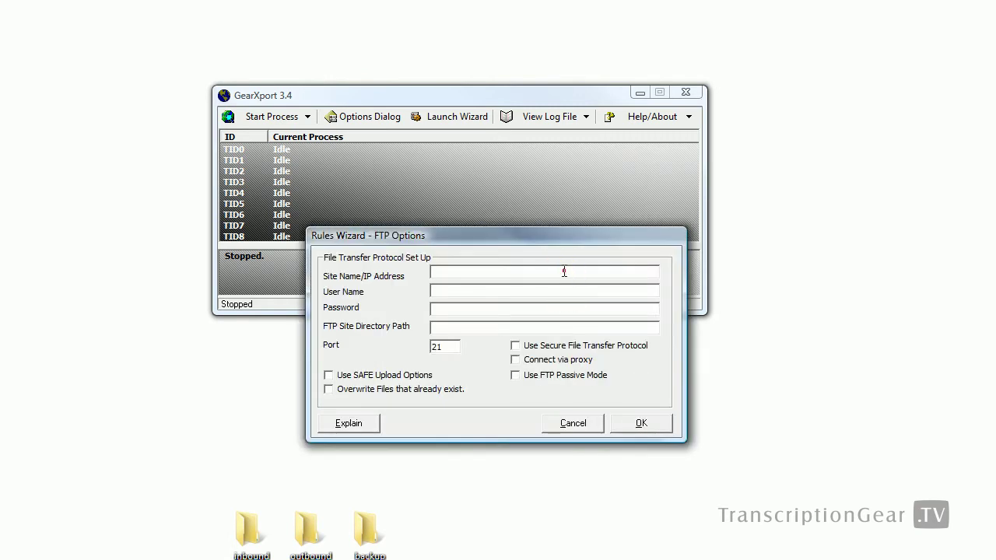
{"action": "left_click", "coordinate": [564, 271]}
{"action": "type", "text": "ftp.transcriptiongear.com"}
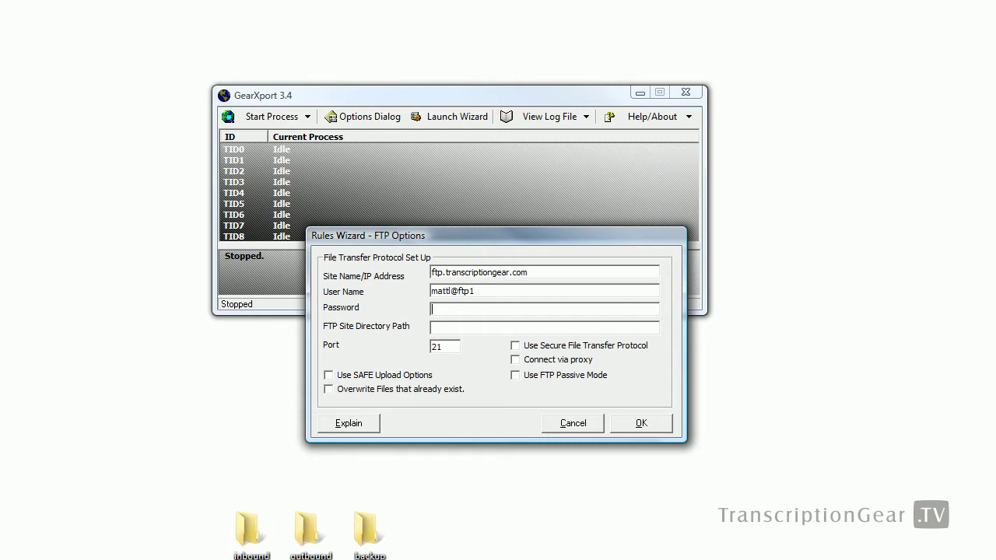
{"action": "type", "text": "/users/mattl/inbou"}
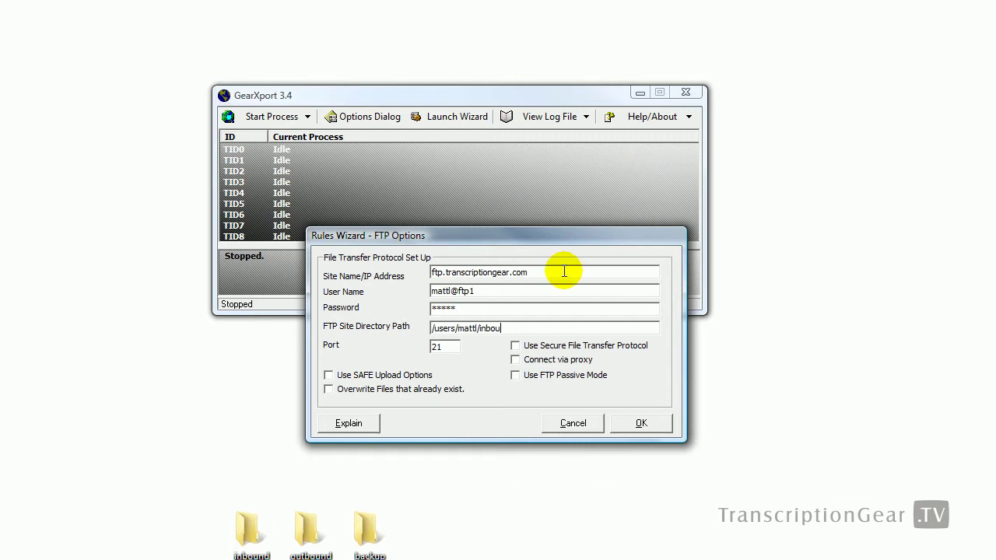
{"action": "type", "text": "outb"}
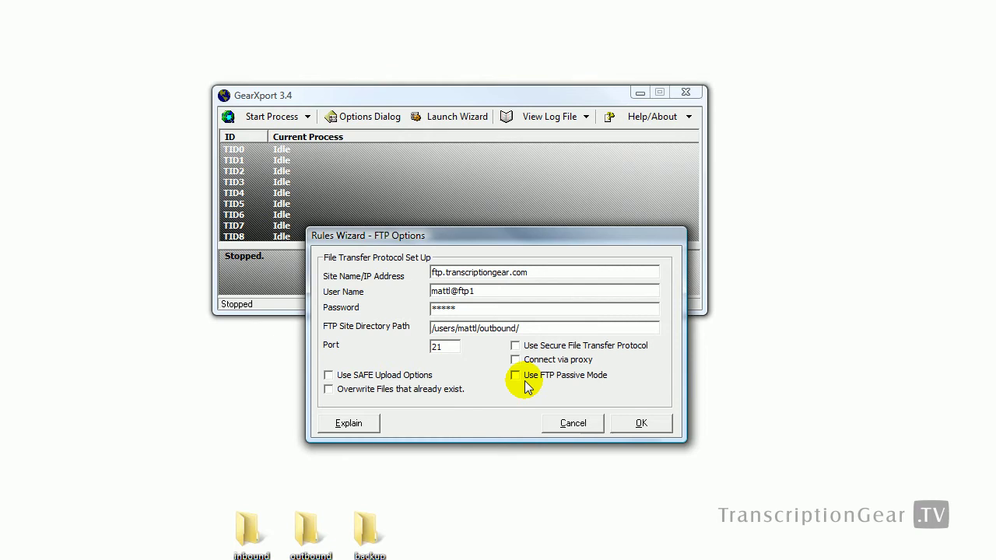
{"action": "left_click", "coordinate": [641, 424]}
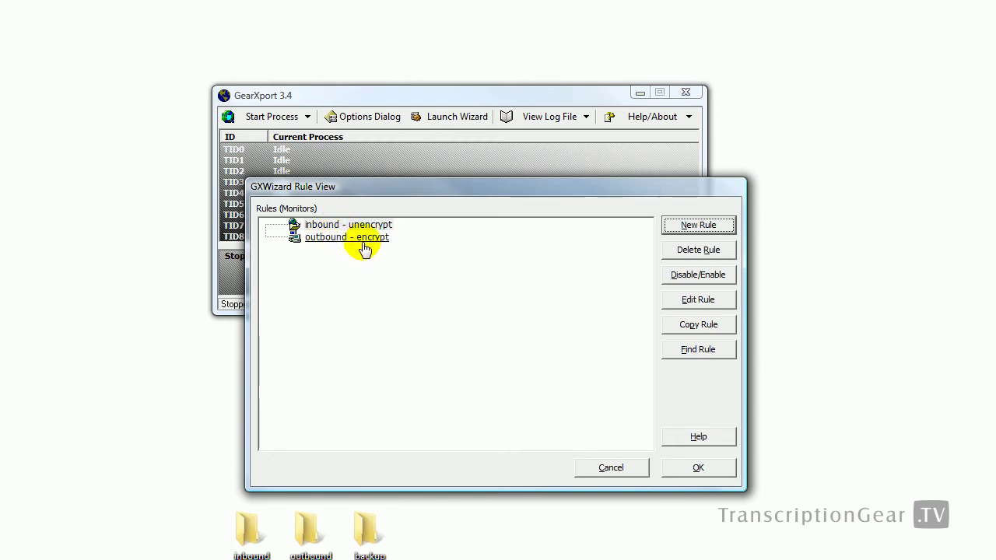
{"action": "left_click", "coordinate": [335, 238]}
{"action": "left_click", "coordinate": [691, 300]}
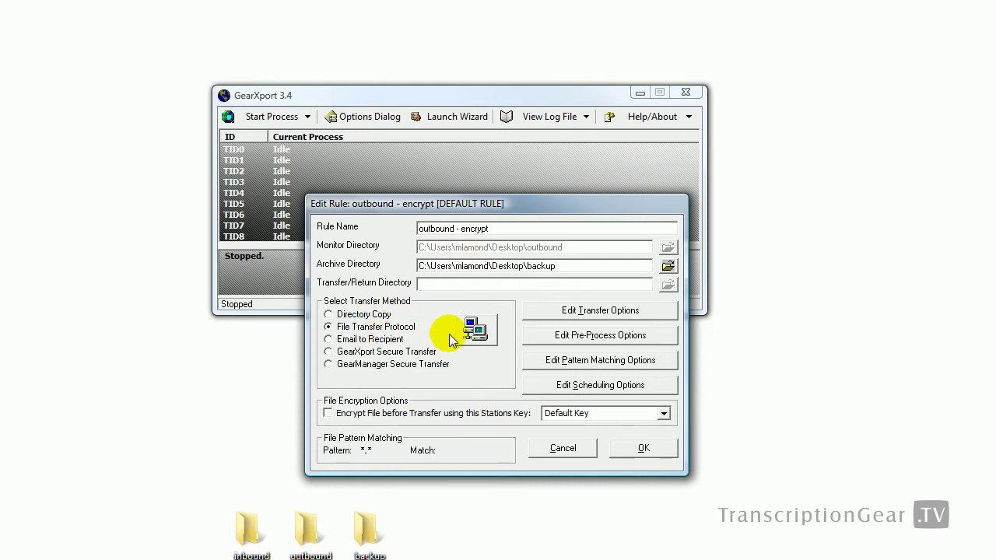
Step: Review transfer, pre-process, pattern-matching and scheduling options unchanged, then enable 'Encrypt File before Transfer'
{"action": "left_click", "coordinate": [600, 310]}
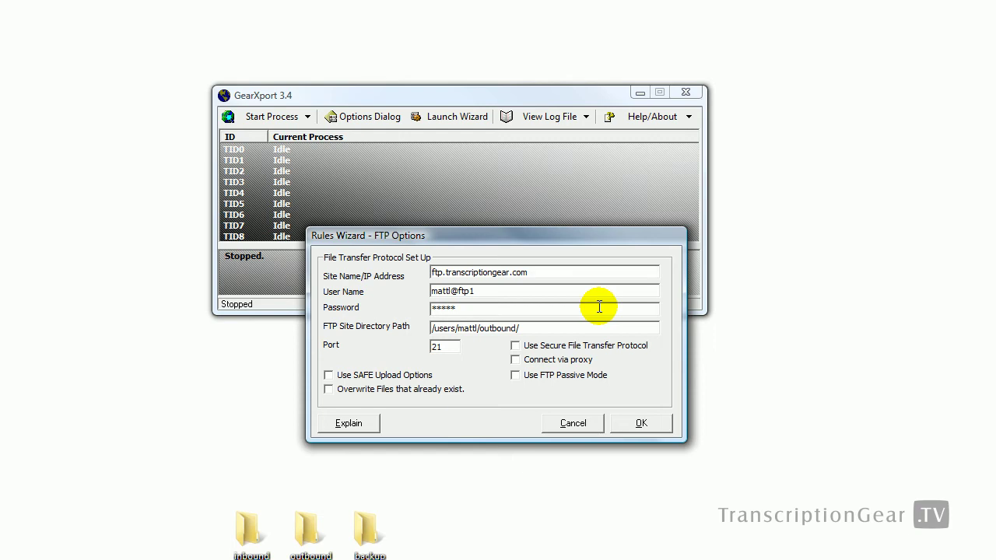
{"action": "left_click", "coordinate": [576, 422]}
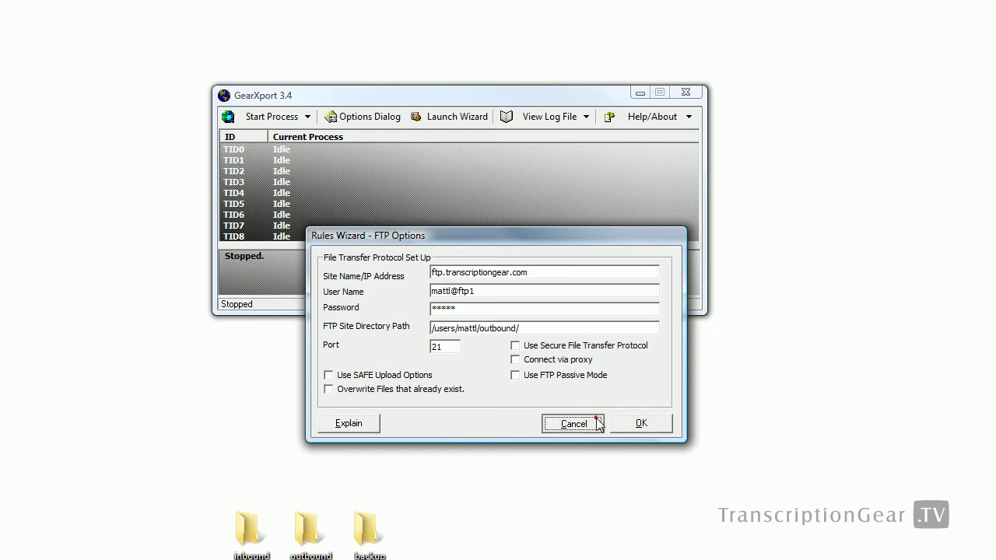
{"action": "left_click", "coordinate": [645, 340]}
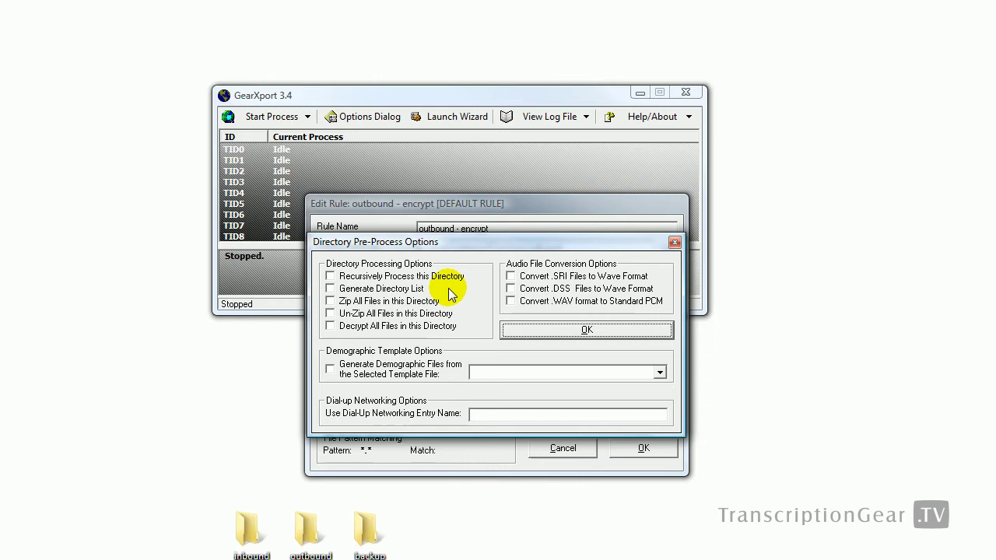
{"action": "left_click", "coordinate": [524, 333]}
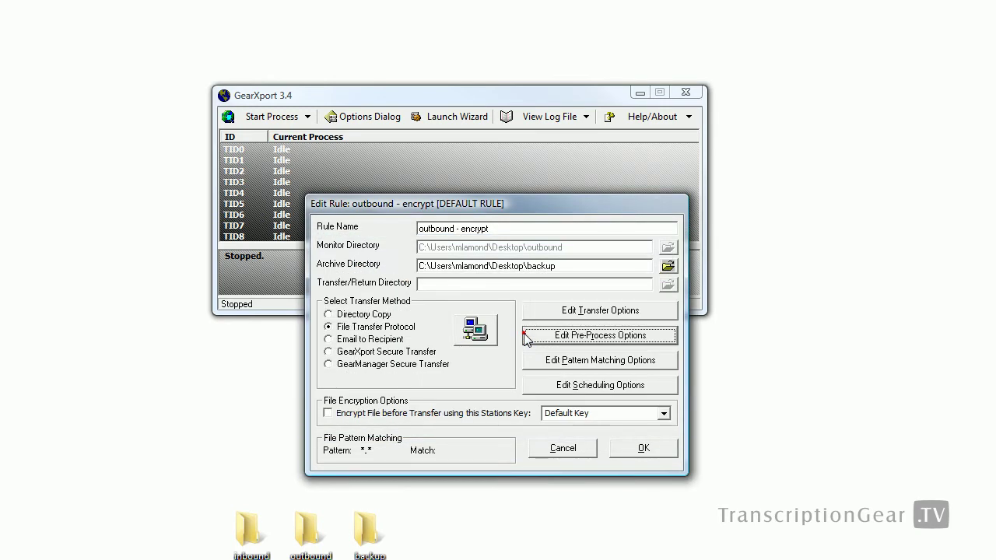
{"action": "left_click", "coordinate": [546, 363]}
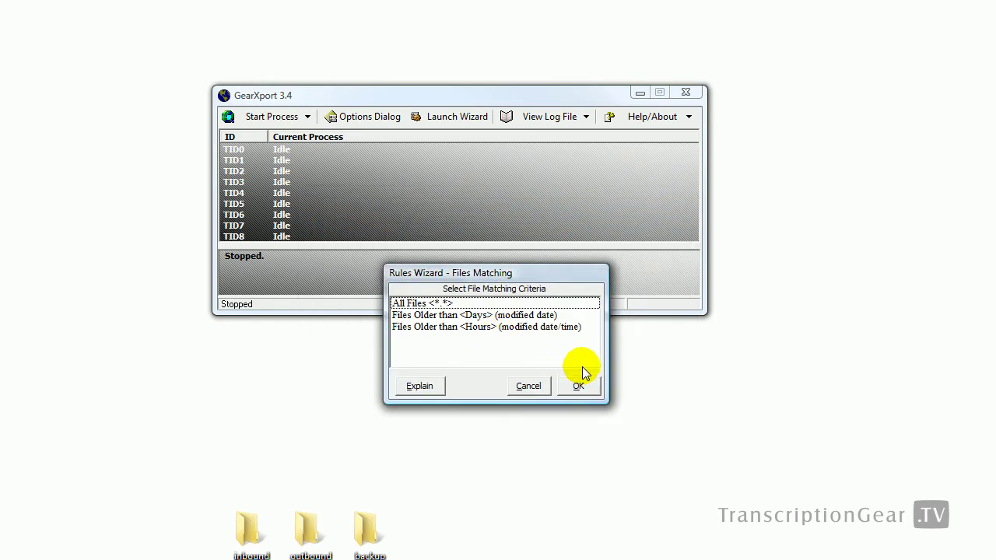
{"action": "left_click", "coordinate": [537, 384]}
{"action": "left_click", "coordinate": [543, 361]}
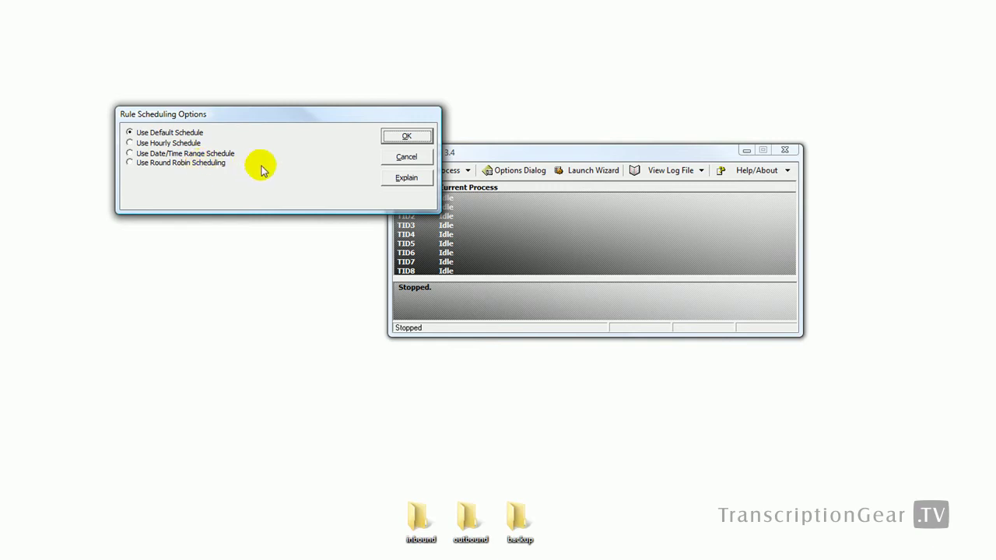
{"action": "left_click", "coordinate": [406, 156]}
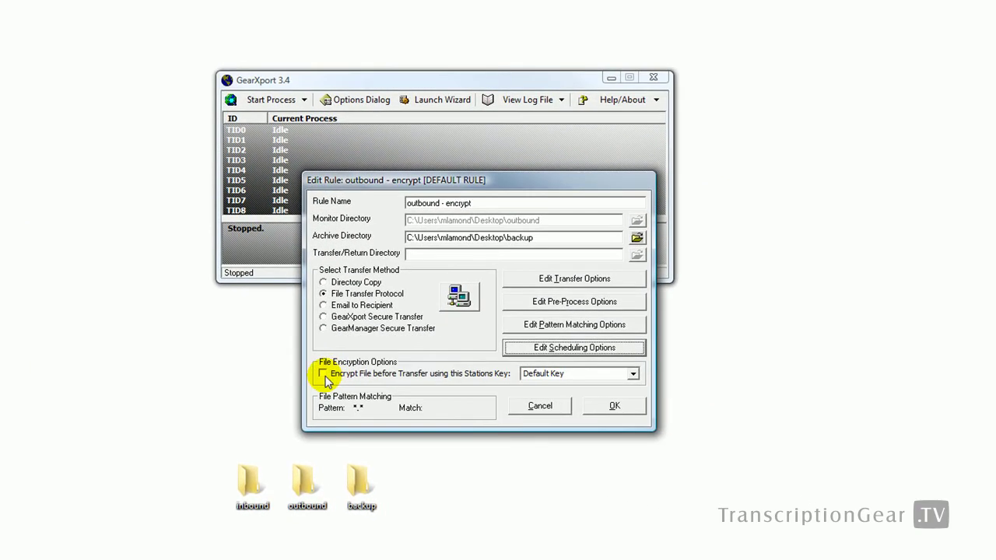
{"action": "left_click", "coordinate": [485, 418]}
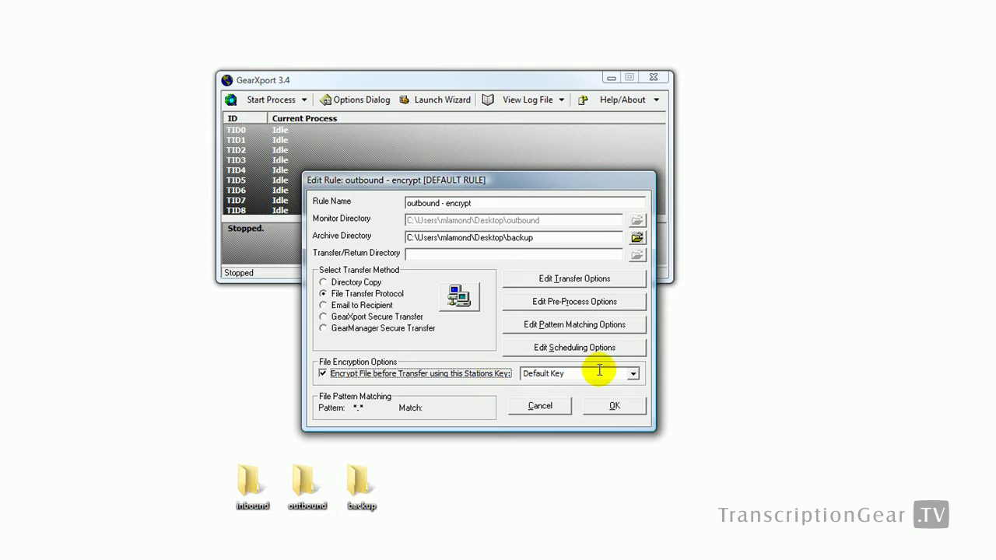
{"action": "left_click", "coordinate": [614, 406]}
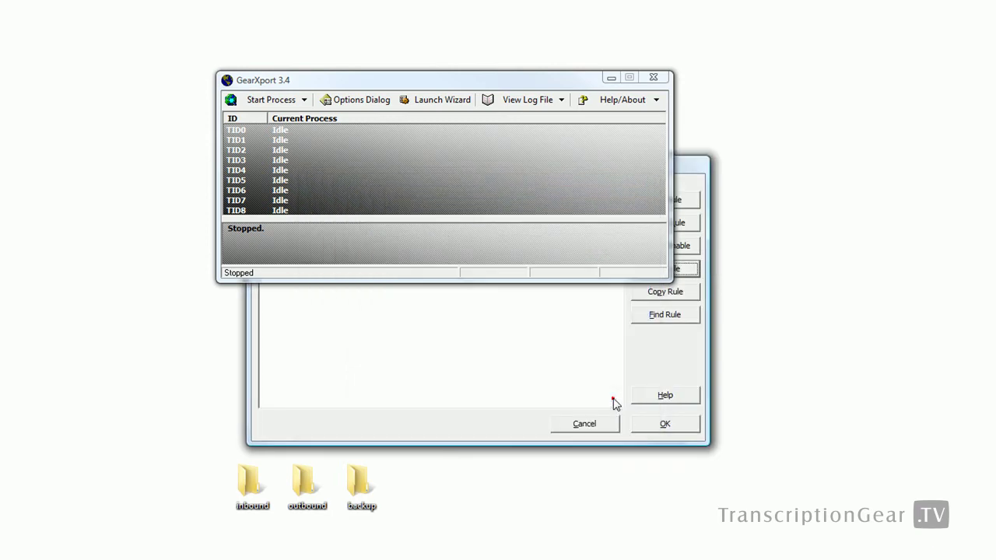
Step: Turn on Default Key encryption for the 'inbound - unencrypt' rule and close the rule view
{"action": "left_click", "coordinate": [612, 376]}
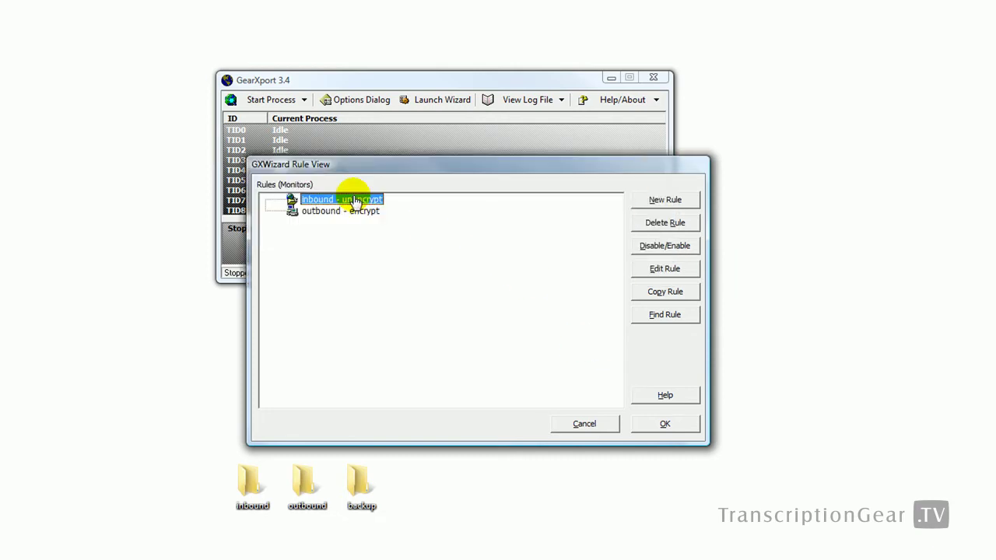
{"action": "left_click", "coordinate": [685, 268]}
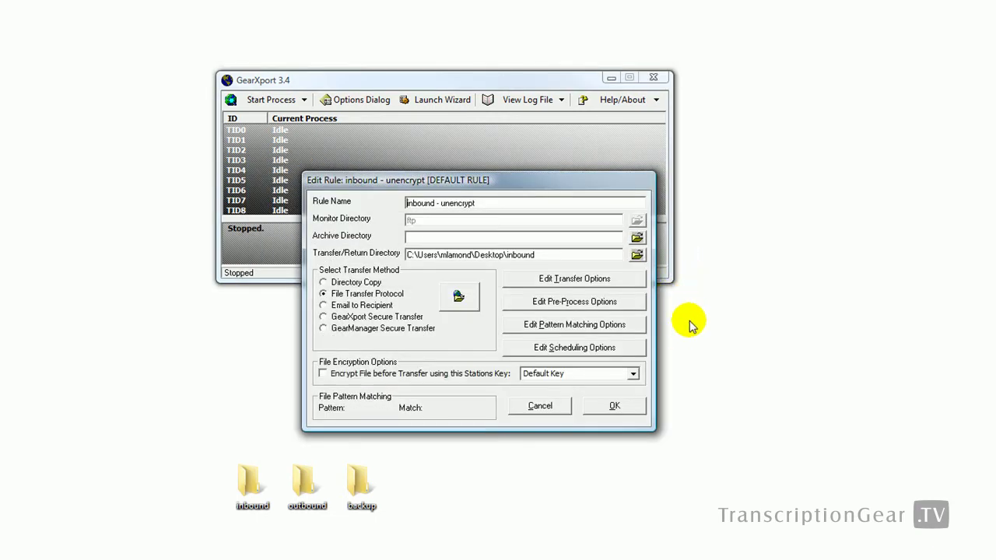
{"action": "left_click", "coordinate": [471, 374]}
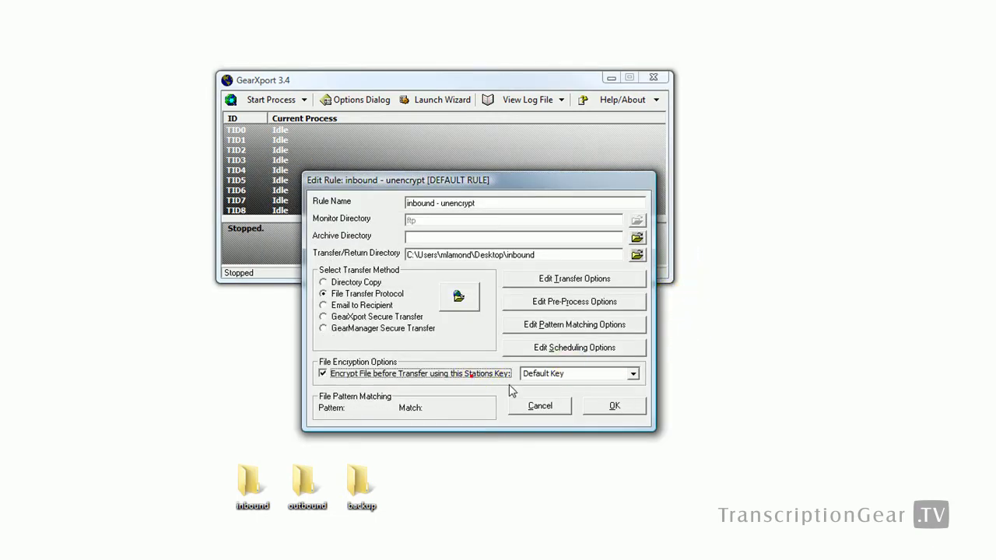
{"action": "left_click", "coordinate": [615, 406]}
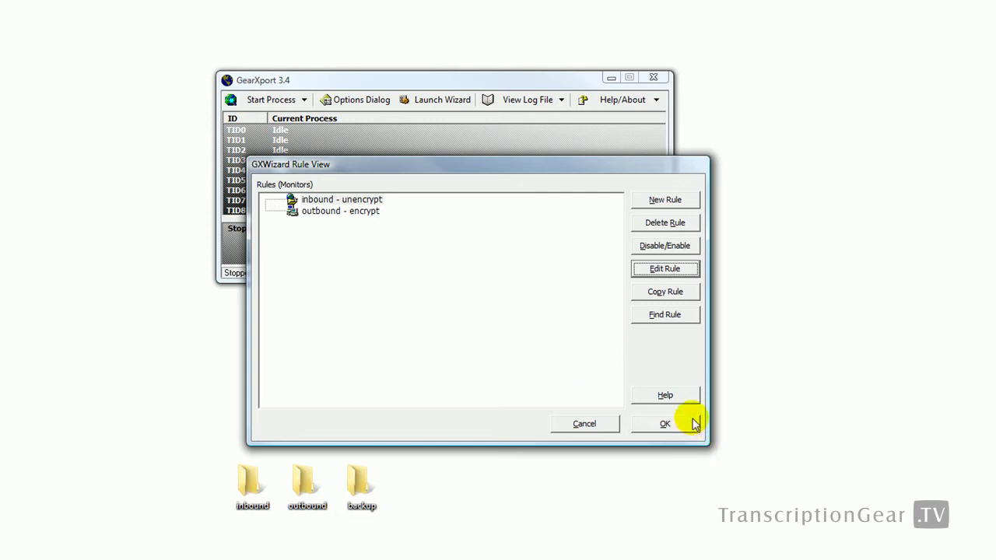
{"action": "left_click", "coordinate": [665, 423]}
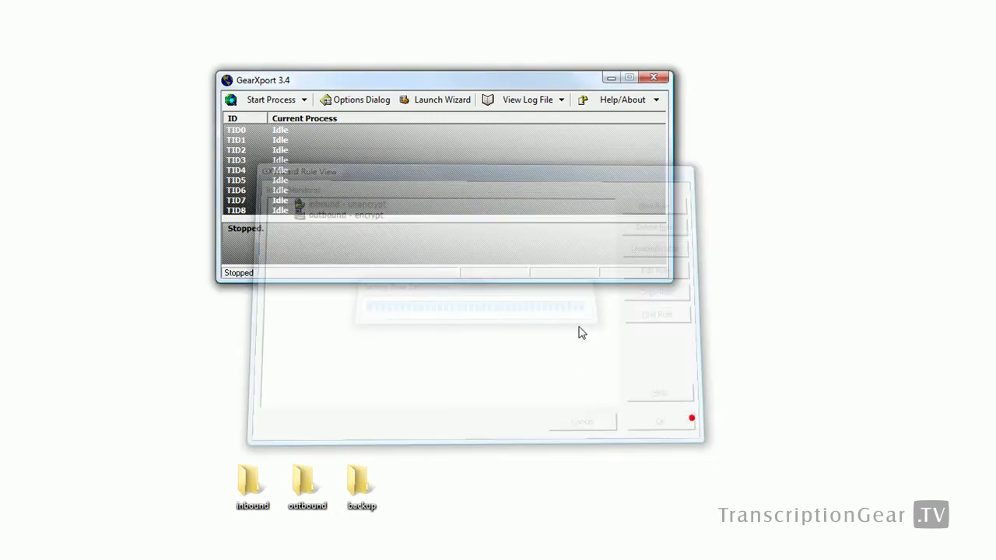
Step: Start monitoring, drop test.txt into the outbound folder, and confirm test.txt and test.txt.gxe in backup
{"action": "left_click", "coordinate": [257, 101]}
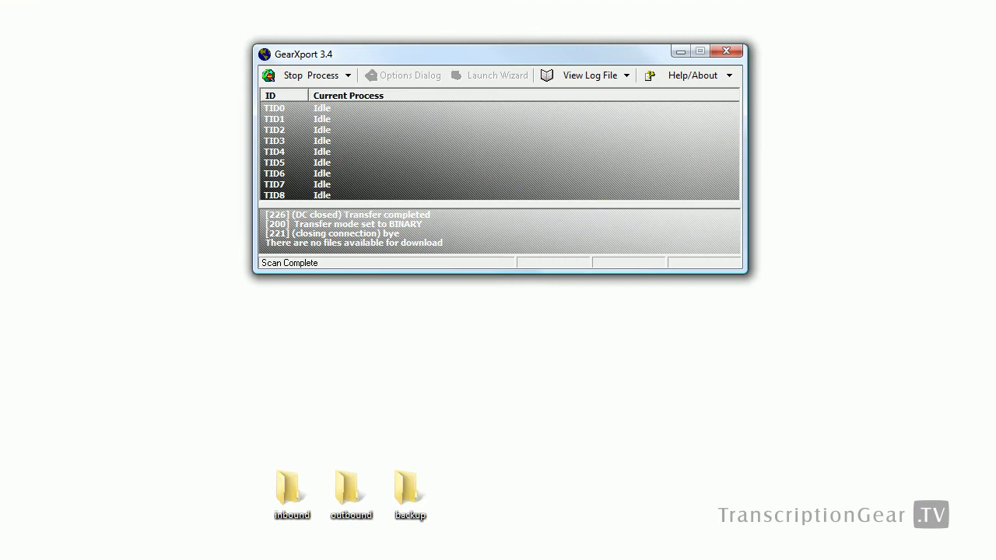
{"action": "left_click", "coordinate": [350, 416]}
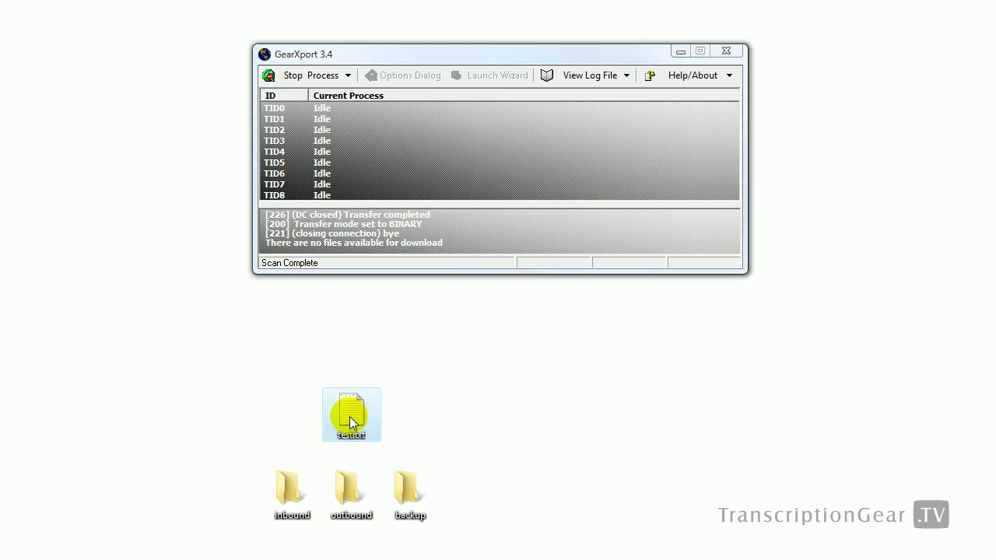
{"action": "left_click_drag", "start_coordinate": [349, 416], "coordinate": [347, 484]}
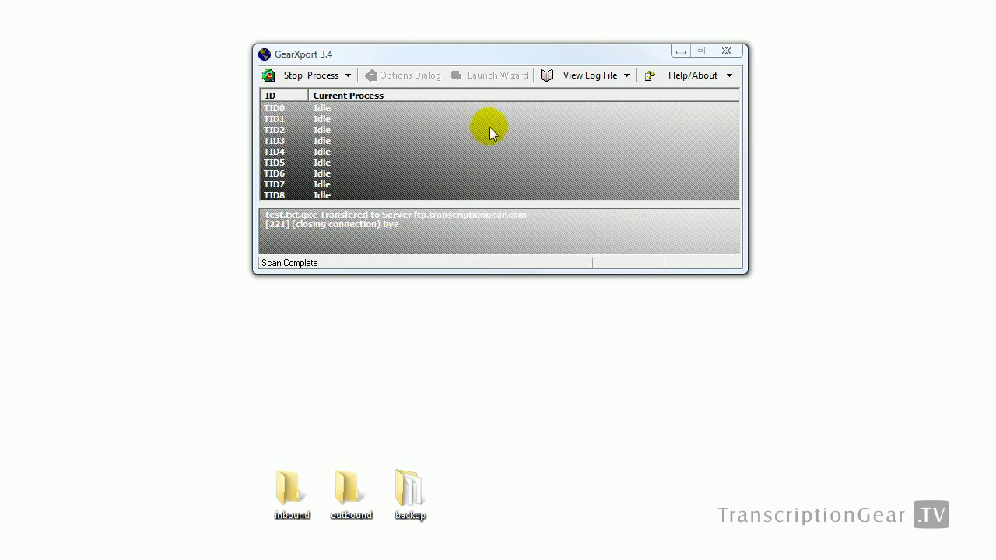
{"action": "double_click", "coordinate": [409, 489]}
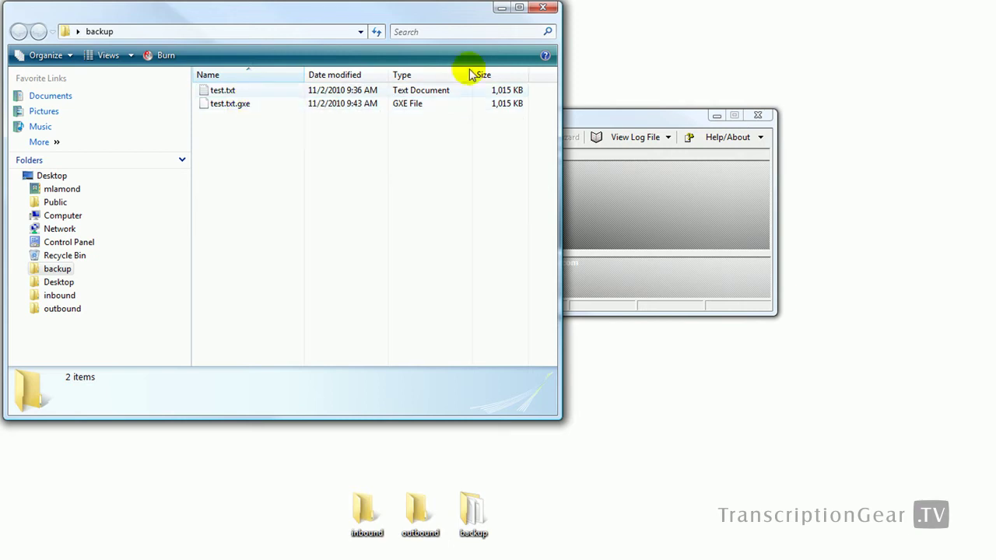
{"action": "left_click", "coordinate": [543, 8]}
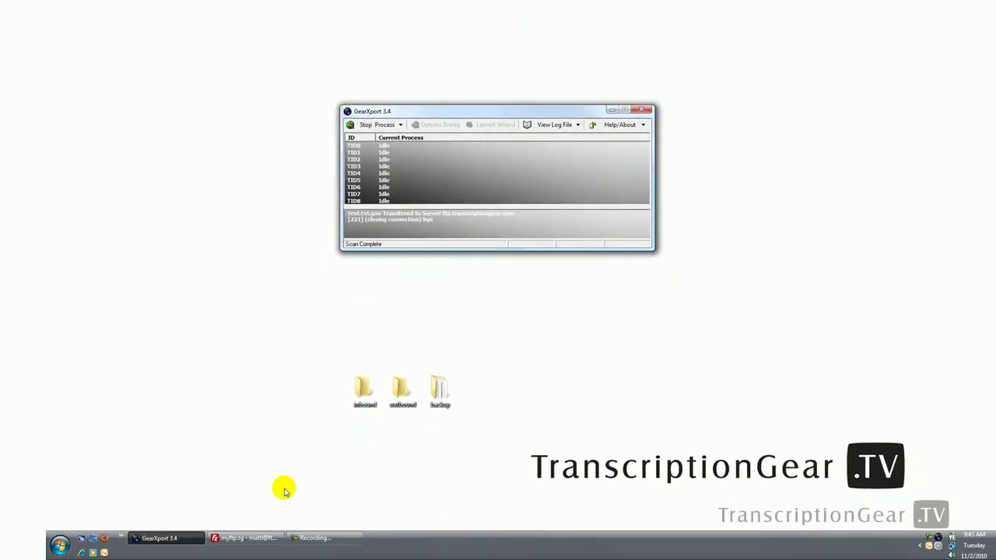
Step: In FileZilla, check the remote outbound folder, upload test2.txt to remote inbound, then minimise
{"action": "left_click", "coordinate": [257, 536]}
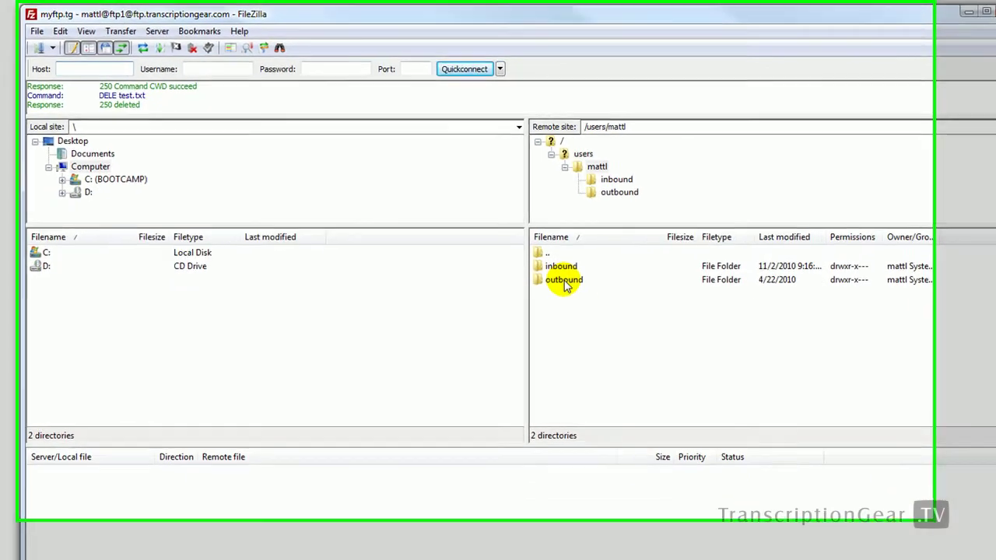
{"action": "left_click", "coordinate": [465, 211]}
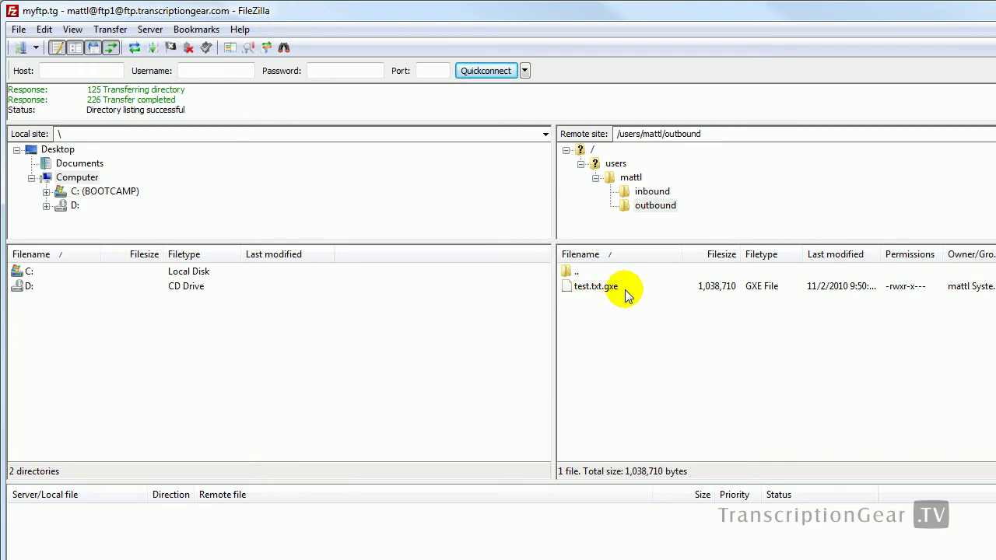
{"action": "double_click", "coordinate": [577, 272]}
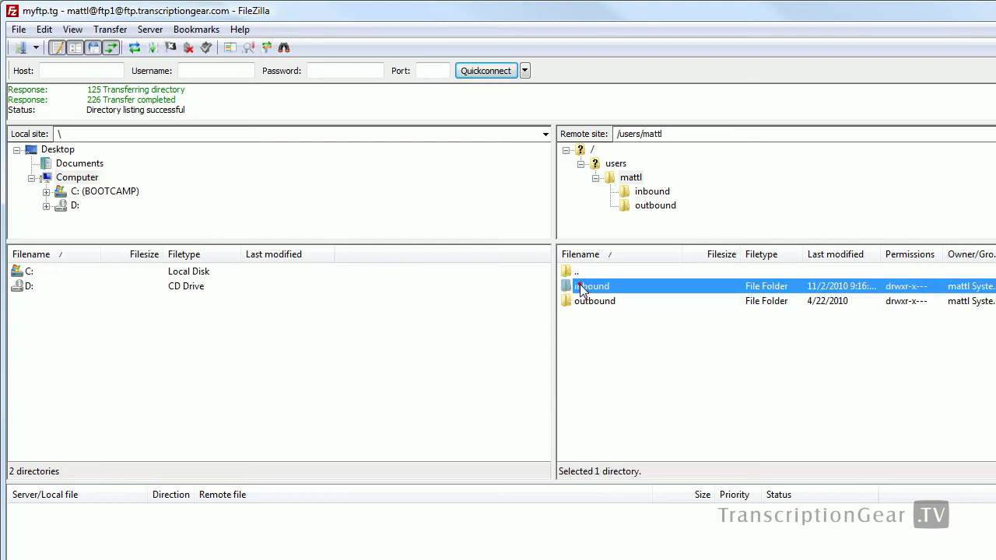
{"action": "double_click", "coordinate": [580, 286]}
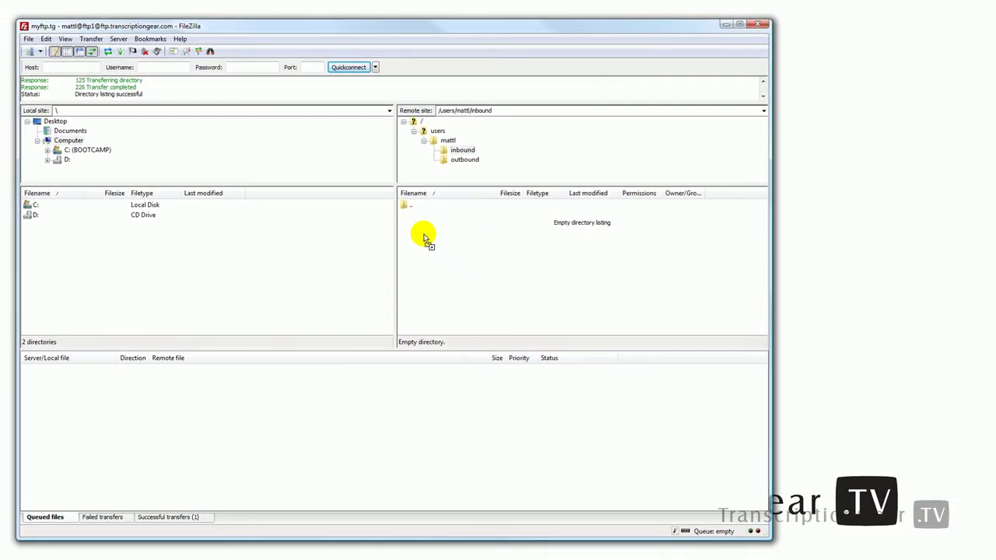
{"action": "left_click_drag", "start_coordinate": [424, 237], "coordinate": [422, 235]}
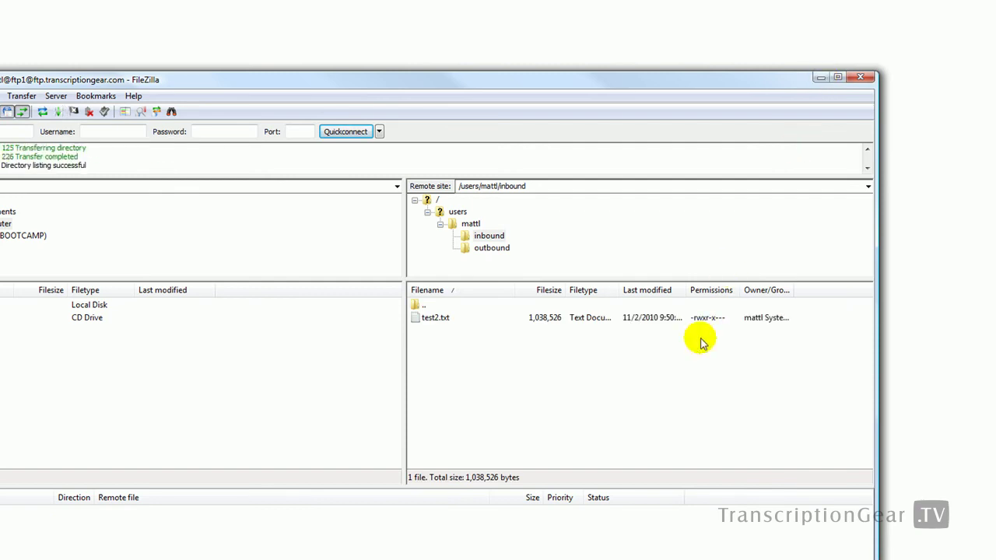
{"action": "left_click", "coordinate": [815, 75]}
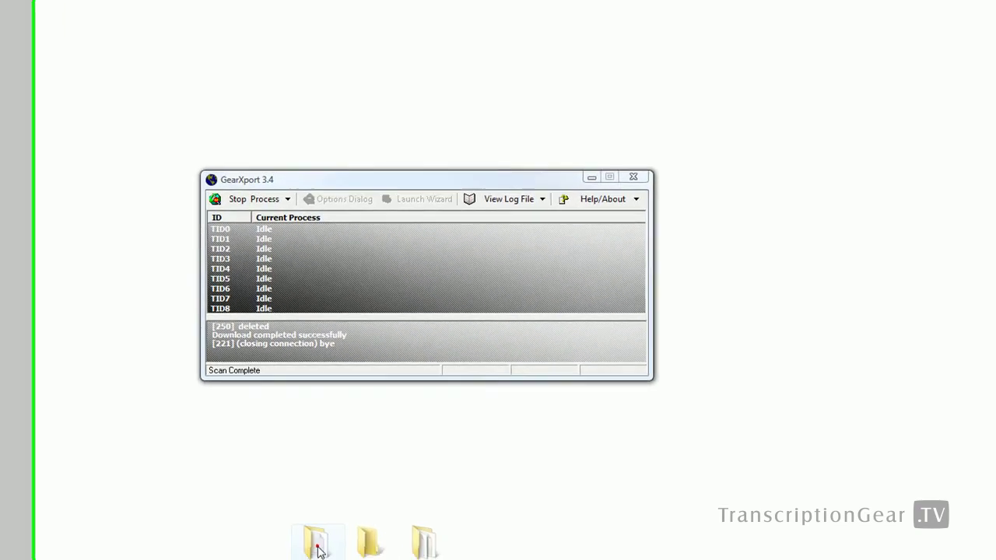
Step: Open the desktop inbound folder and confirm the downloaded test2.txt (1,015 KB) is there
{"action": "double_click", "coordinate": [285, 500]}
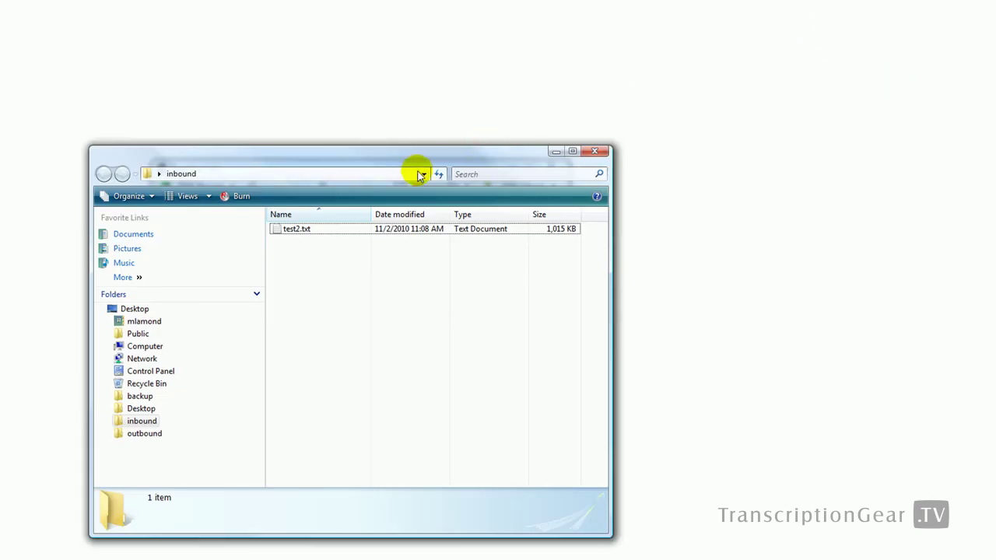
{"action": "left_click", "coordinate": [298, 233]}
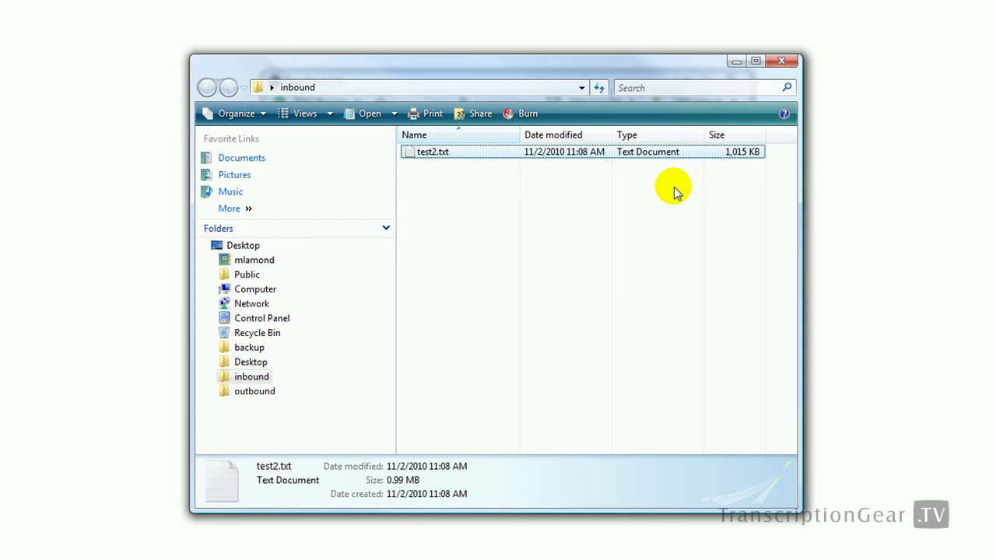
Step: Close the inbound folder, keep inbound FTP files on Use SAFE Delete Options, and view Secure Transfer Options
{"action": "left_click", "coordinate": [781, 61]}
{"action": "left_click", "coordinate": [373, 181]}
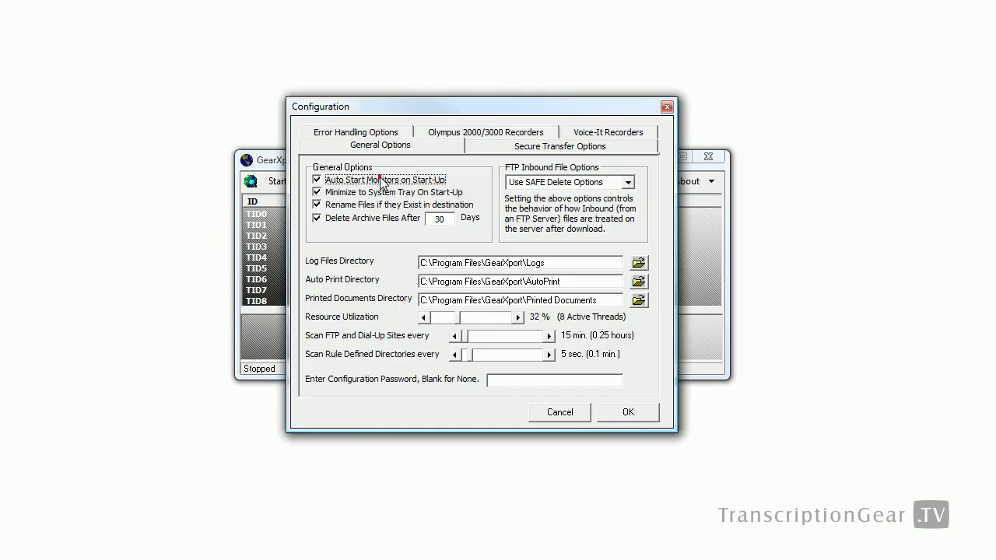
{"action": "left_click", "coordinate": [372, 152]}
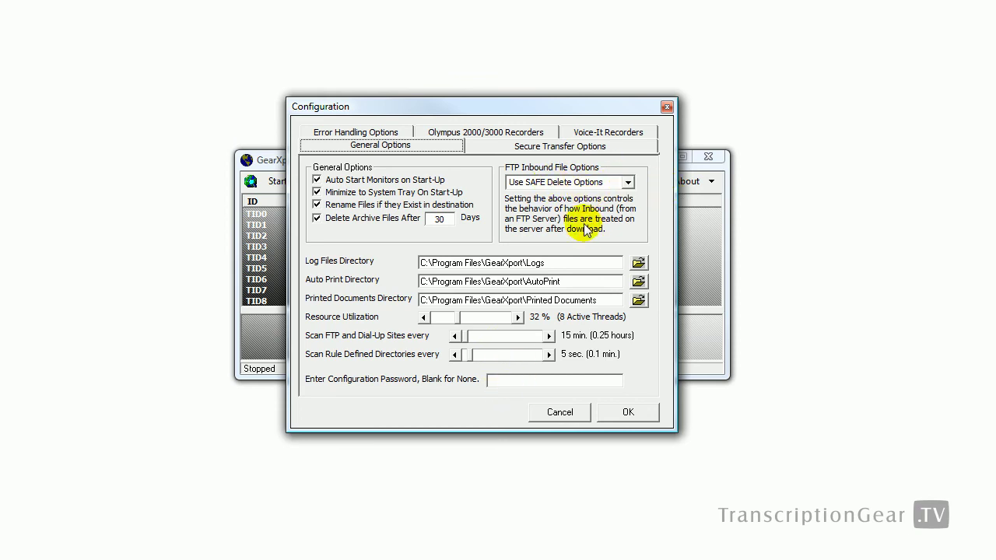
{"action": "left_click", "coordinate": [628, 182]}
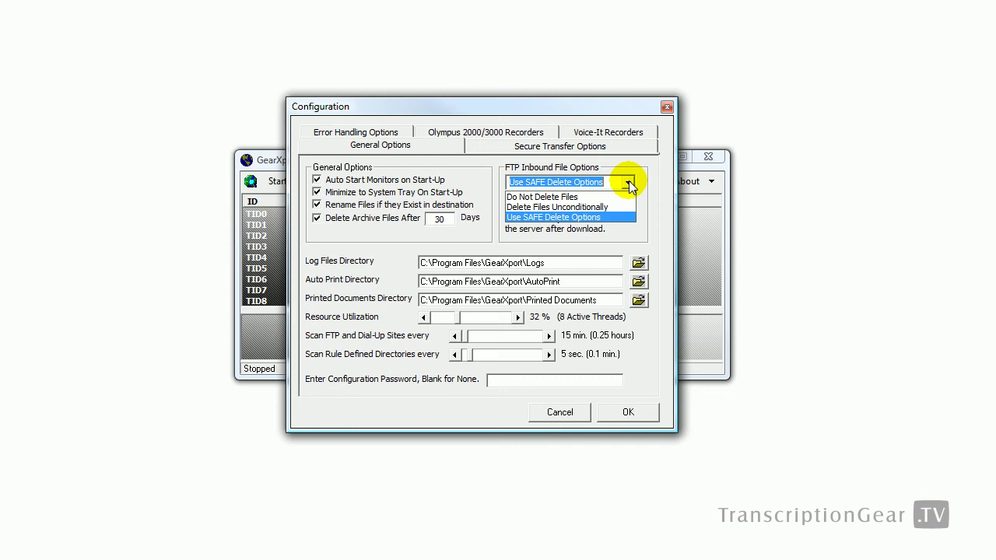
{"action": "left_click", "coordinate": [628, 184]}
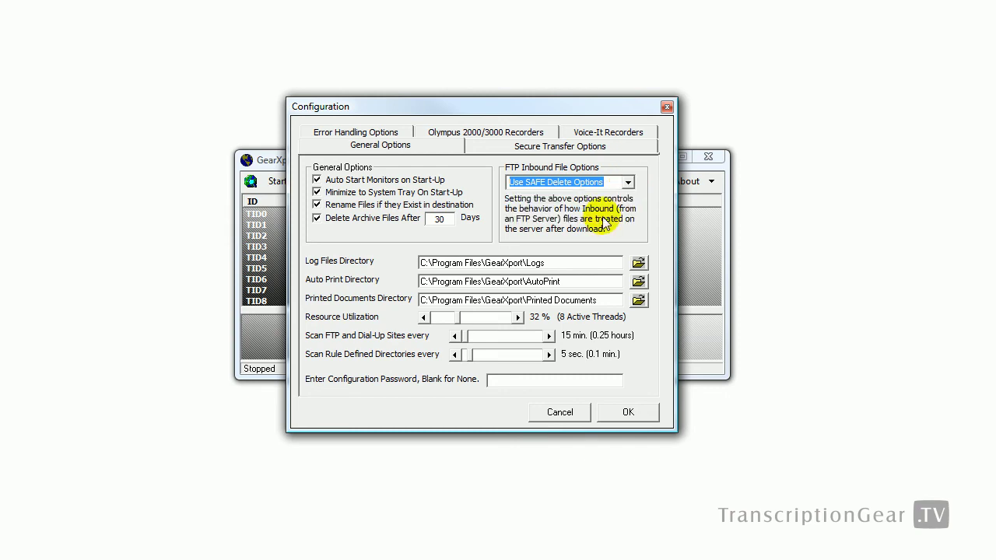
{"action": "left_click", "coordinate": [543, 146]}
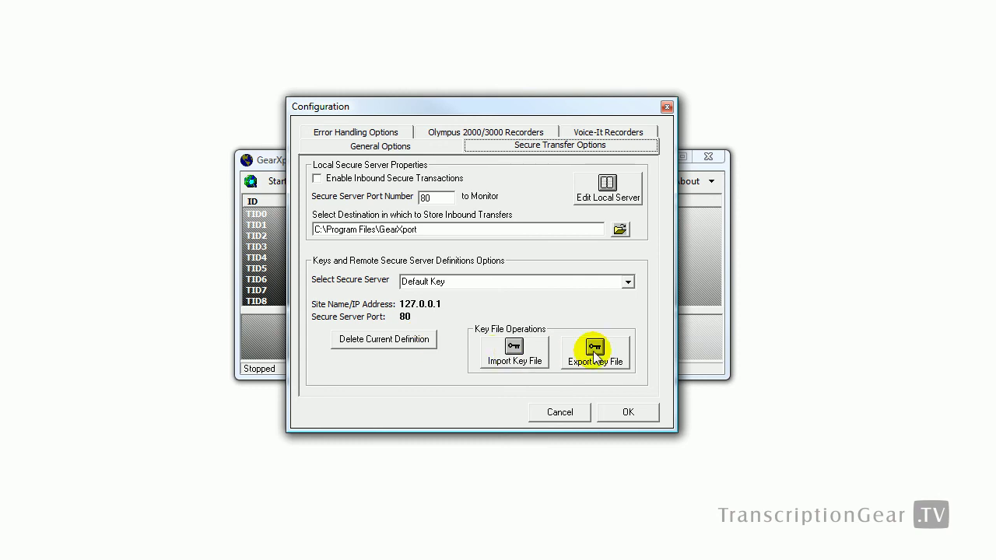
Step: Keep Default Key as secure server, review Error Handling, Olympus 2000/3000 and Voice-It settings, then close Configuration
{"action": "left_click", "coordinate": [628, 282]}
{"action": "left_click", "coordinate": [622, 294]}
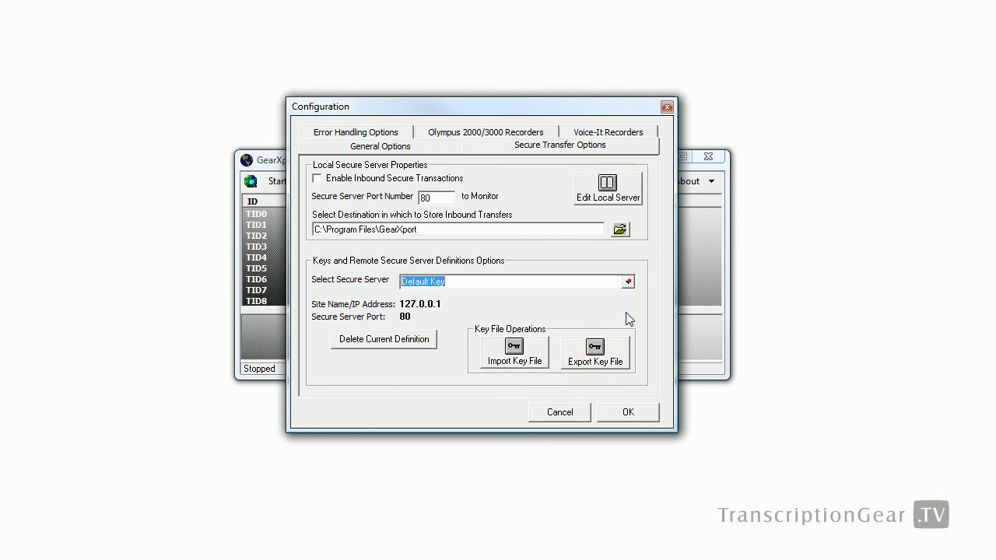
{"action": "left_click", "coordinate": [376, 132]}
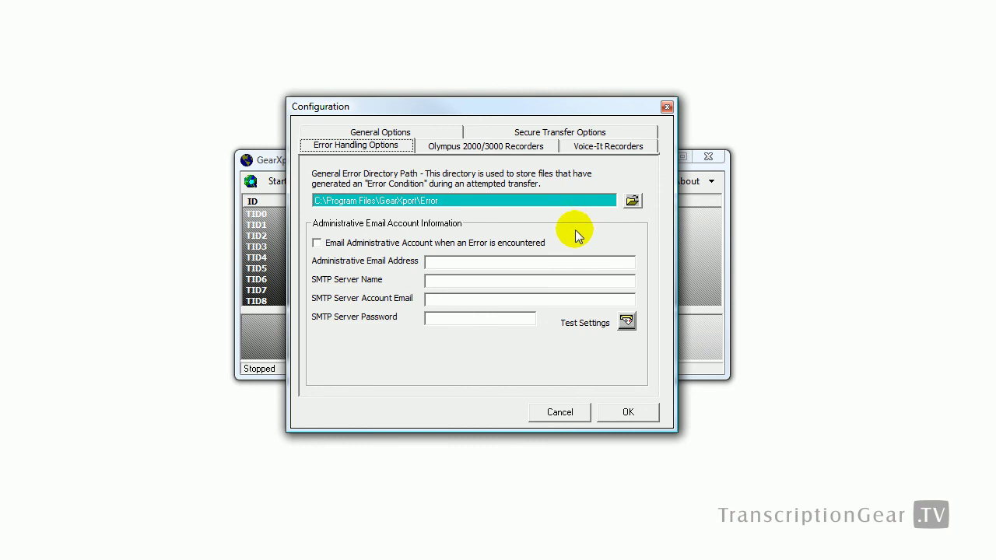
{"action": "left_click", "coordinate": [510, 156]}
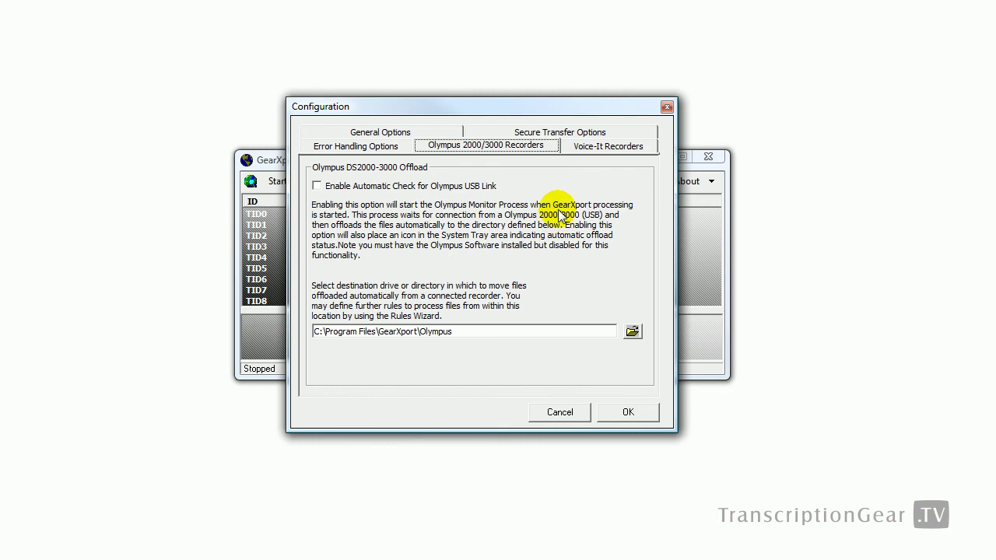
{"action": "left_click", "coordinate": [607, 143]}
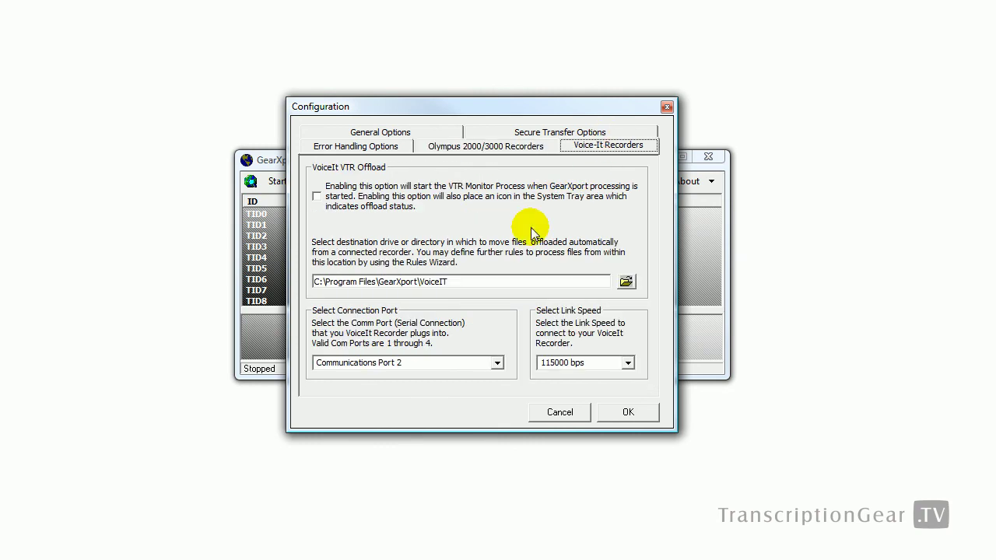
{"action": "left_click", "coordinate": [628, 412]}
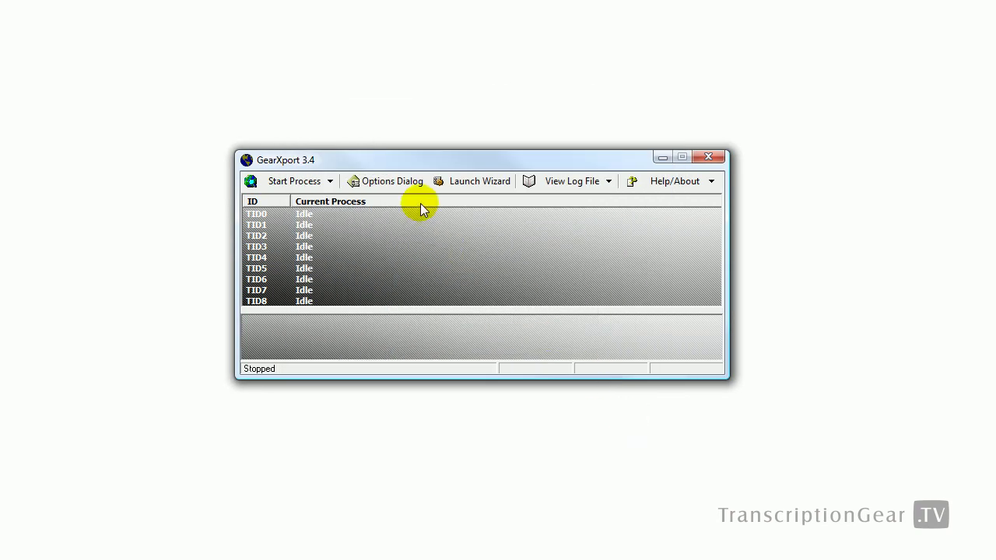
{"action": "left_click", "coordinate": [453, 425]}
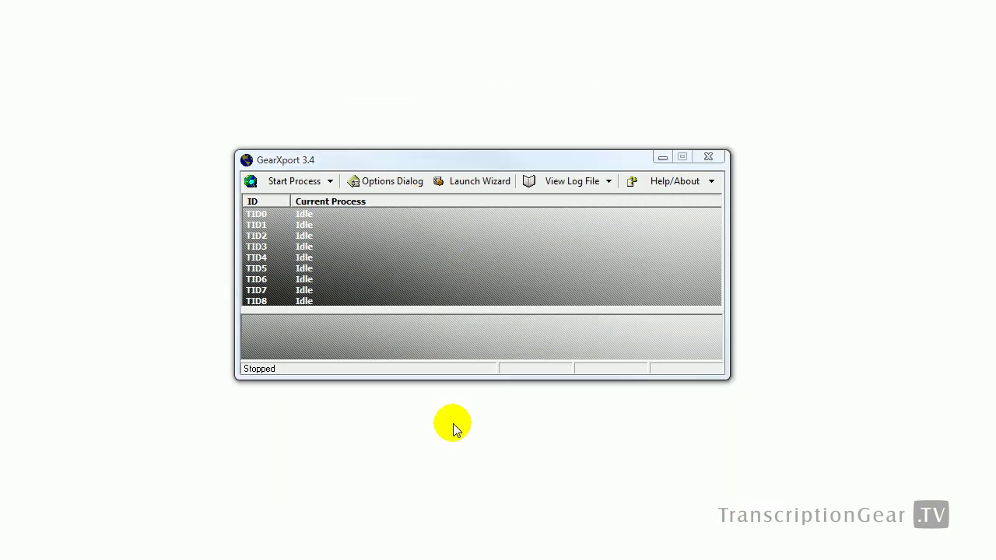